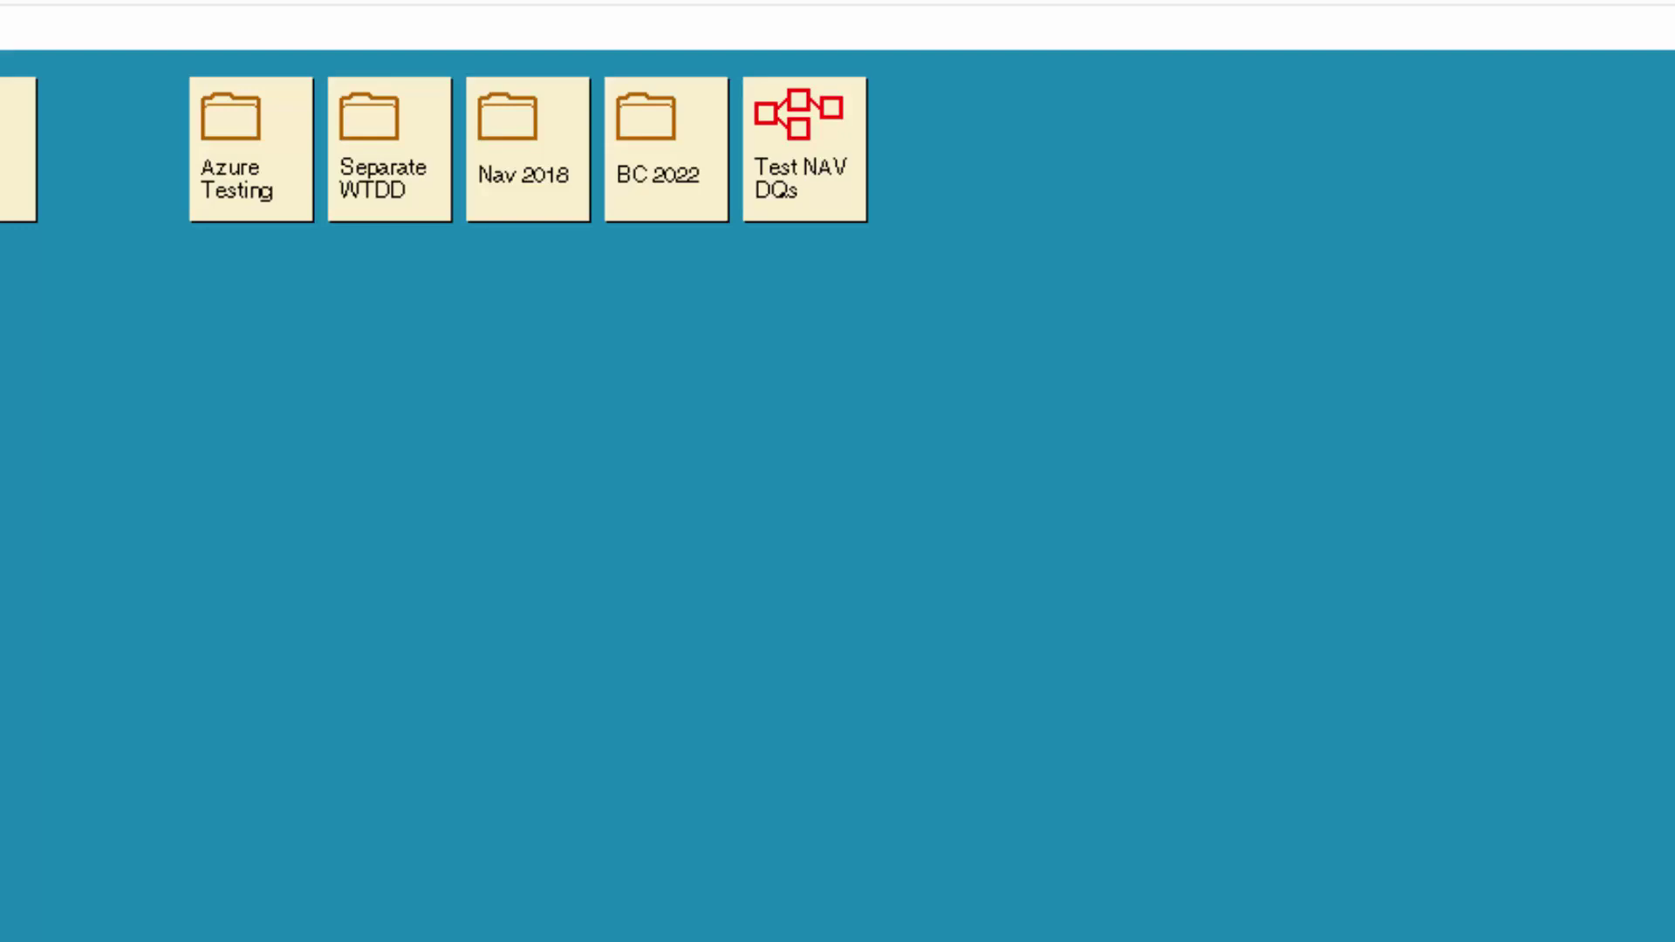
- Open the Test NAV DQs capsule and view the SQLQ001 query joining G/L Account and G/L Entry
{"action": "double_click", "coordinate": [802, 162]}
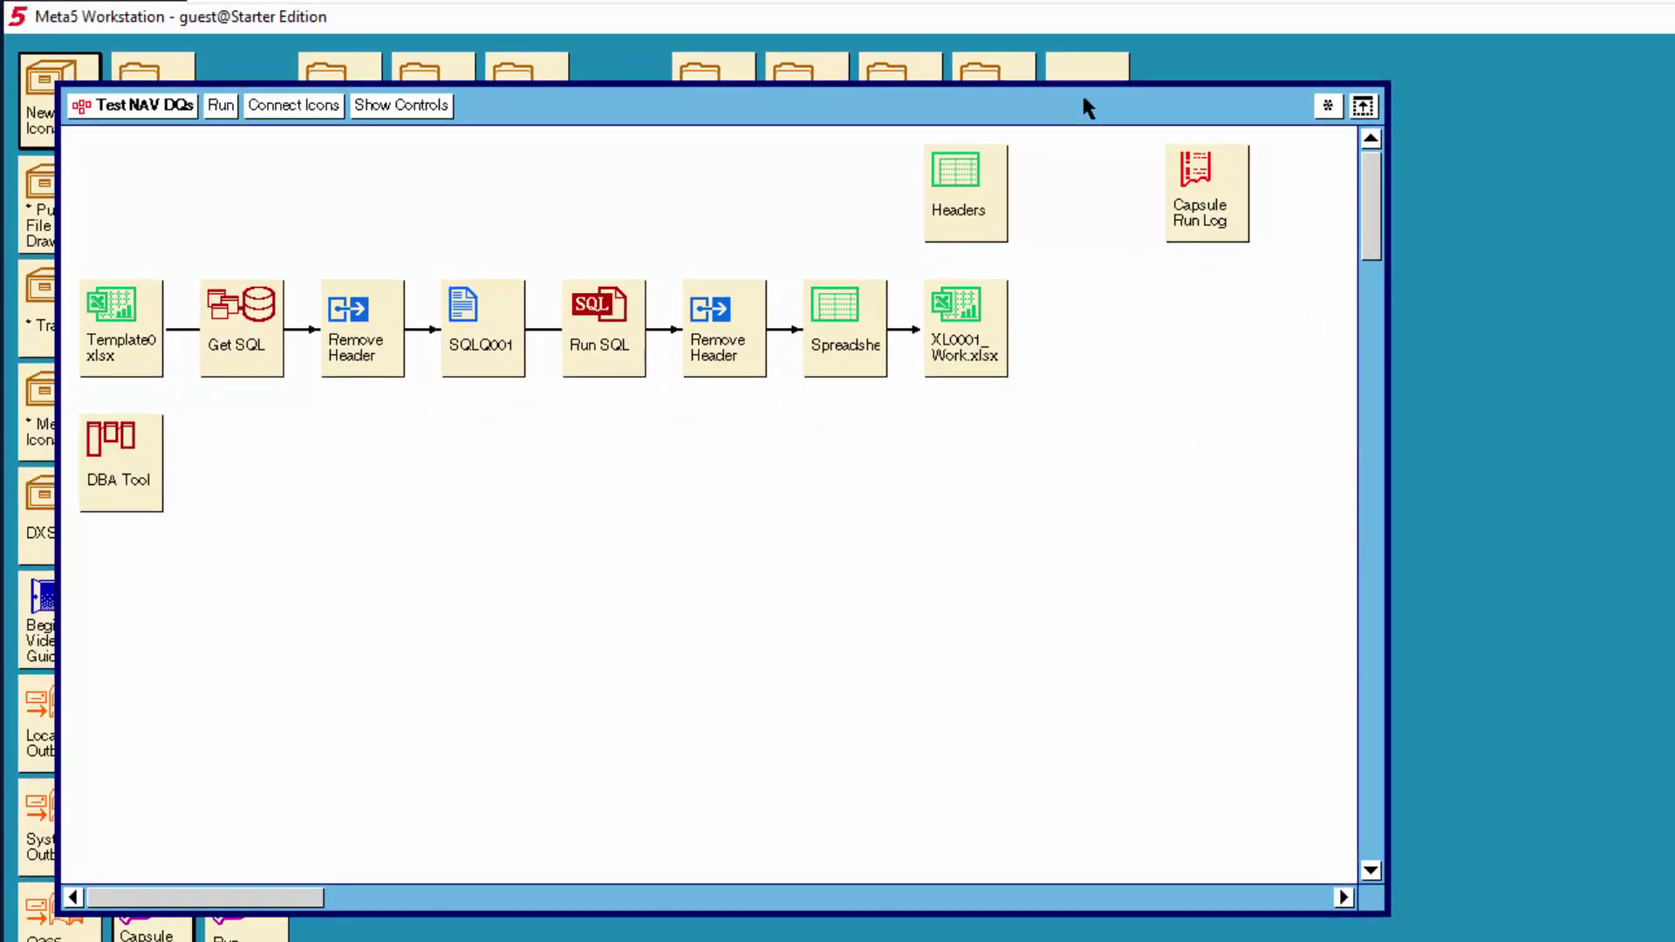
{"action": "left_click", "coordinate": [483, 318]}
{"action": "double_click", "coordinate": [483, 318]}
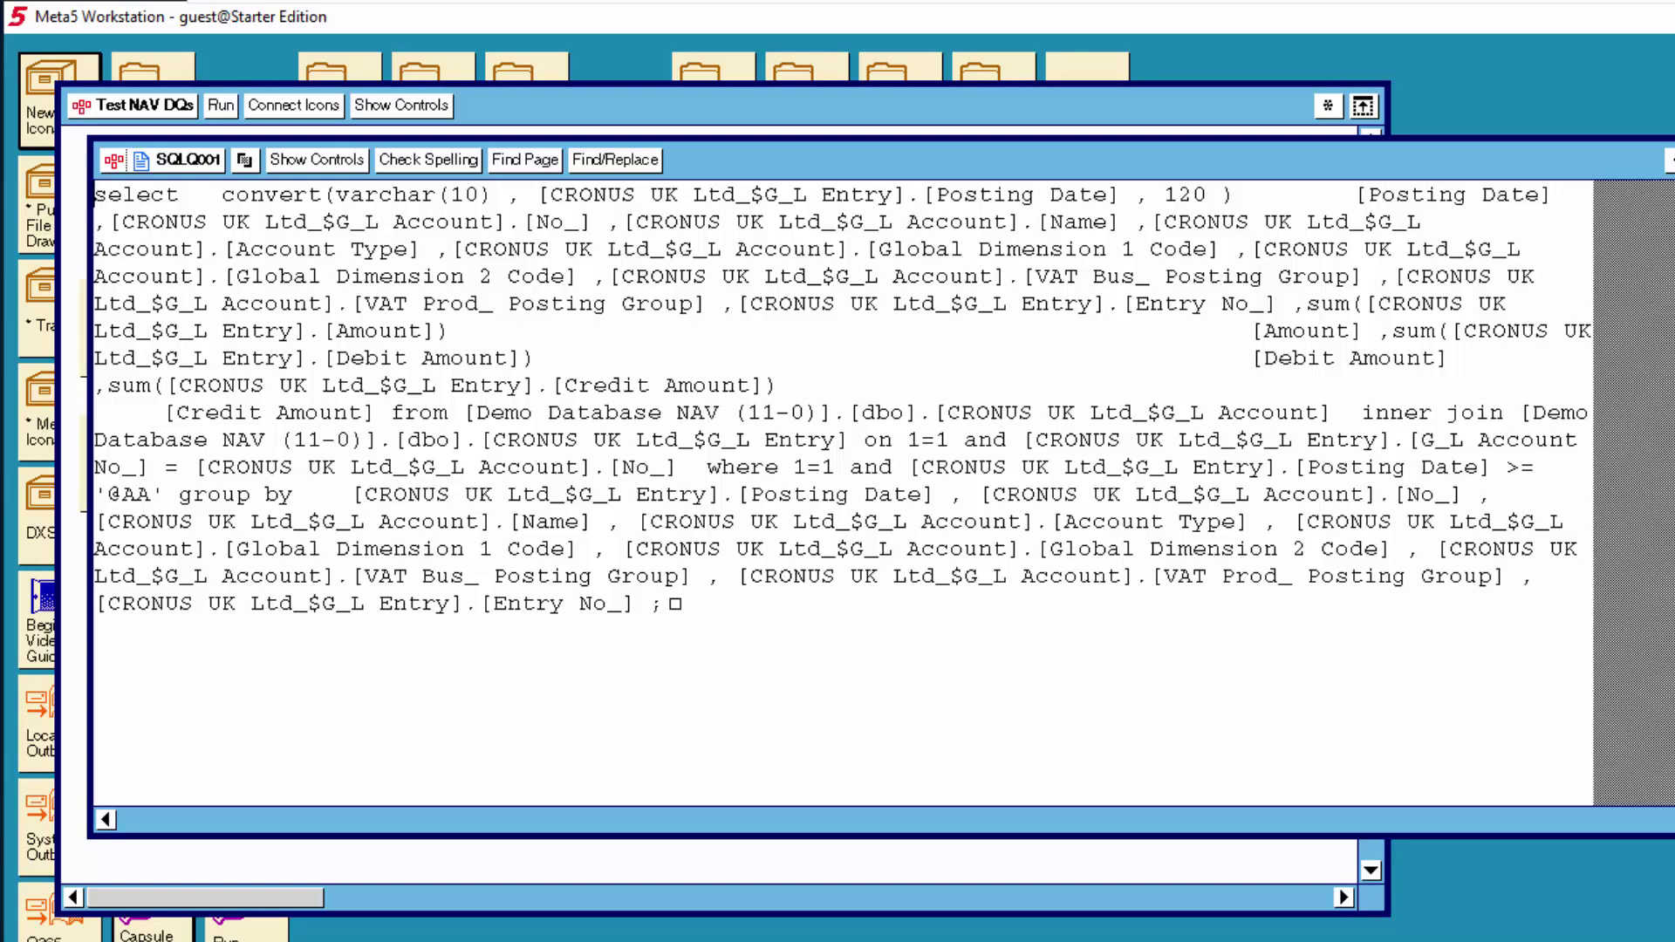
- Close the SQLQ001 query and select Q00001-GL-Summary-01.sql in the 03-Financial-Management folder
{"action": "left_click", "coordinate": [188, 160]}
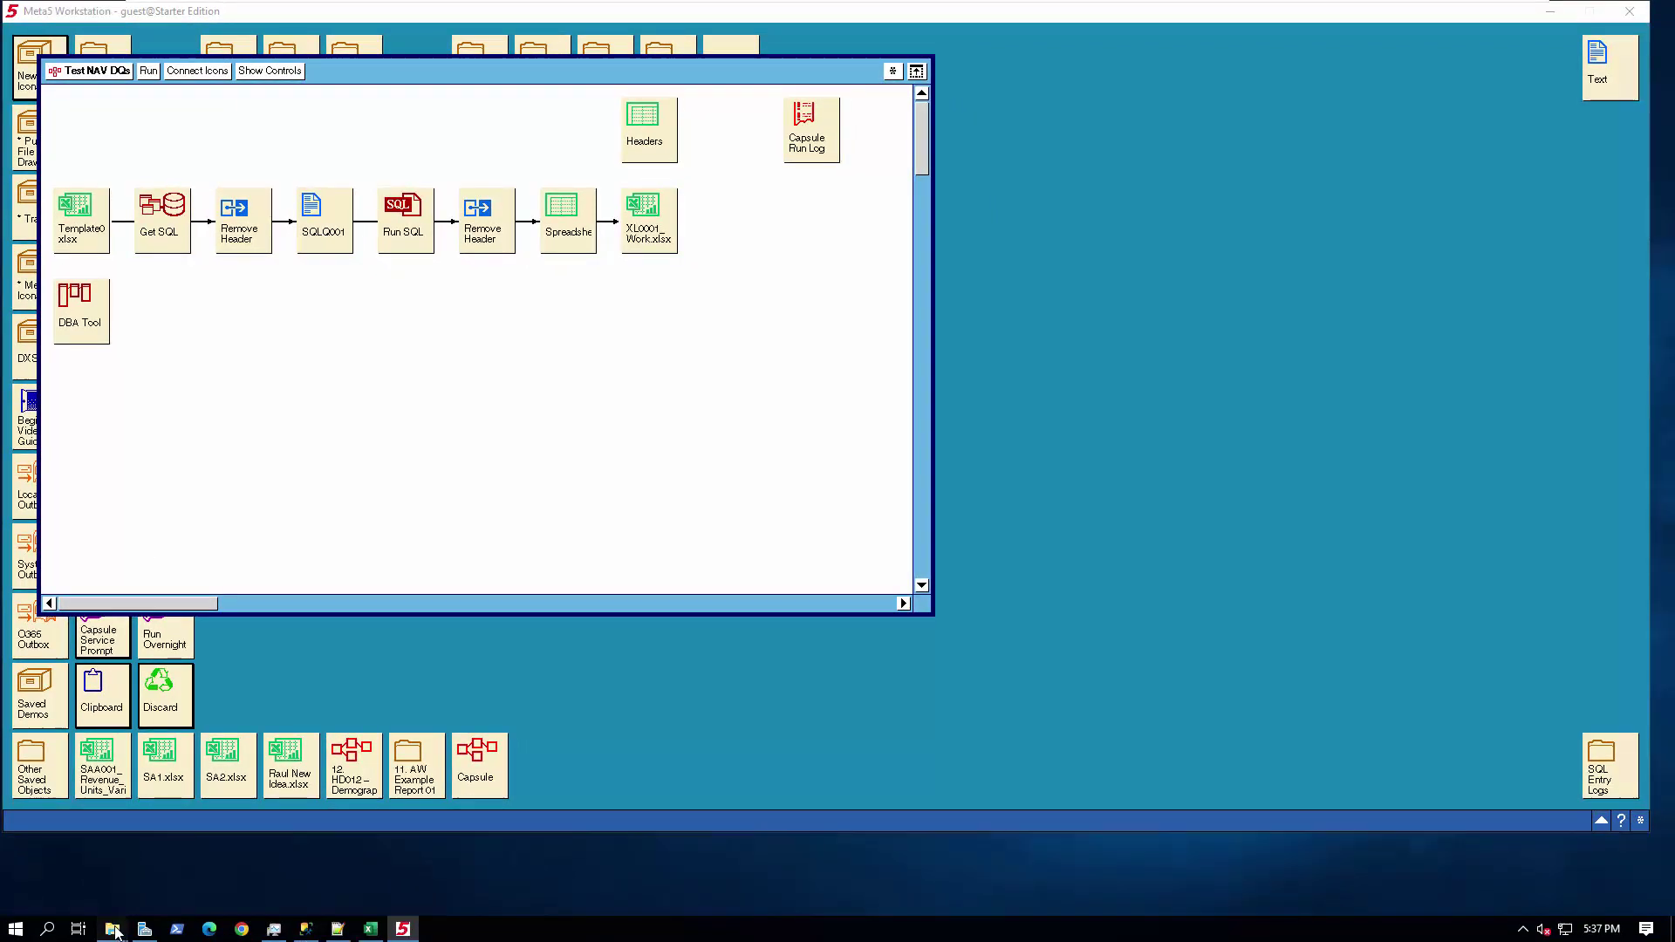
{"action": "mouse_move", "coordinate": [116, 932]}
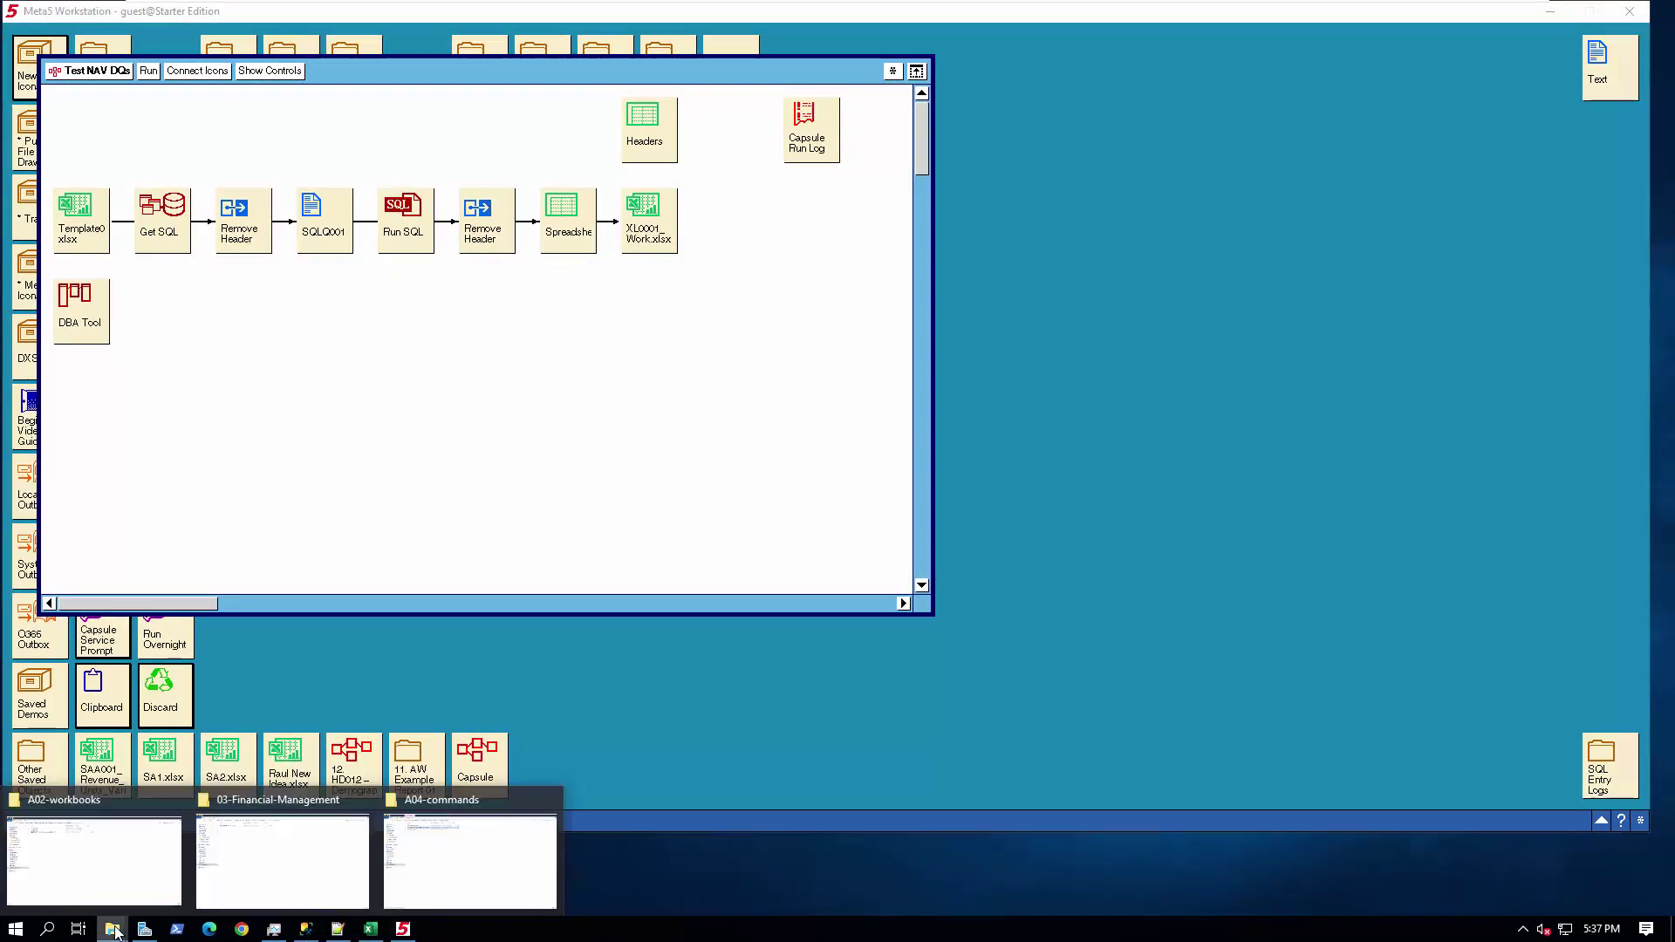
{"action": "left_click", "coordinate": [277, 856]}
{"action": "left_click", "coordinate": [375, 124]}
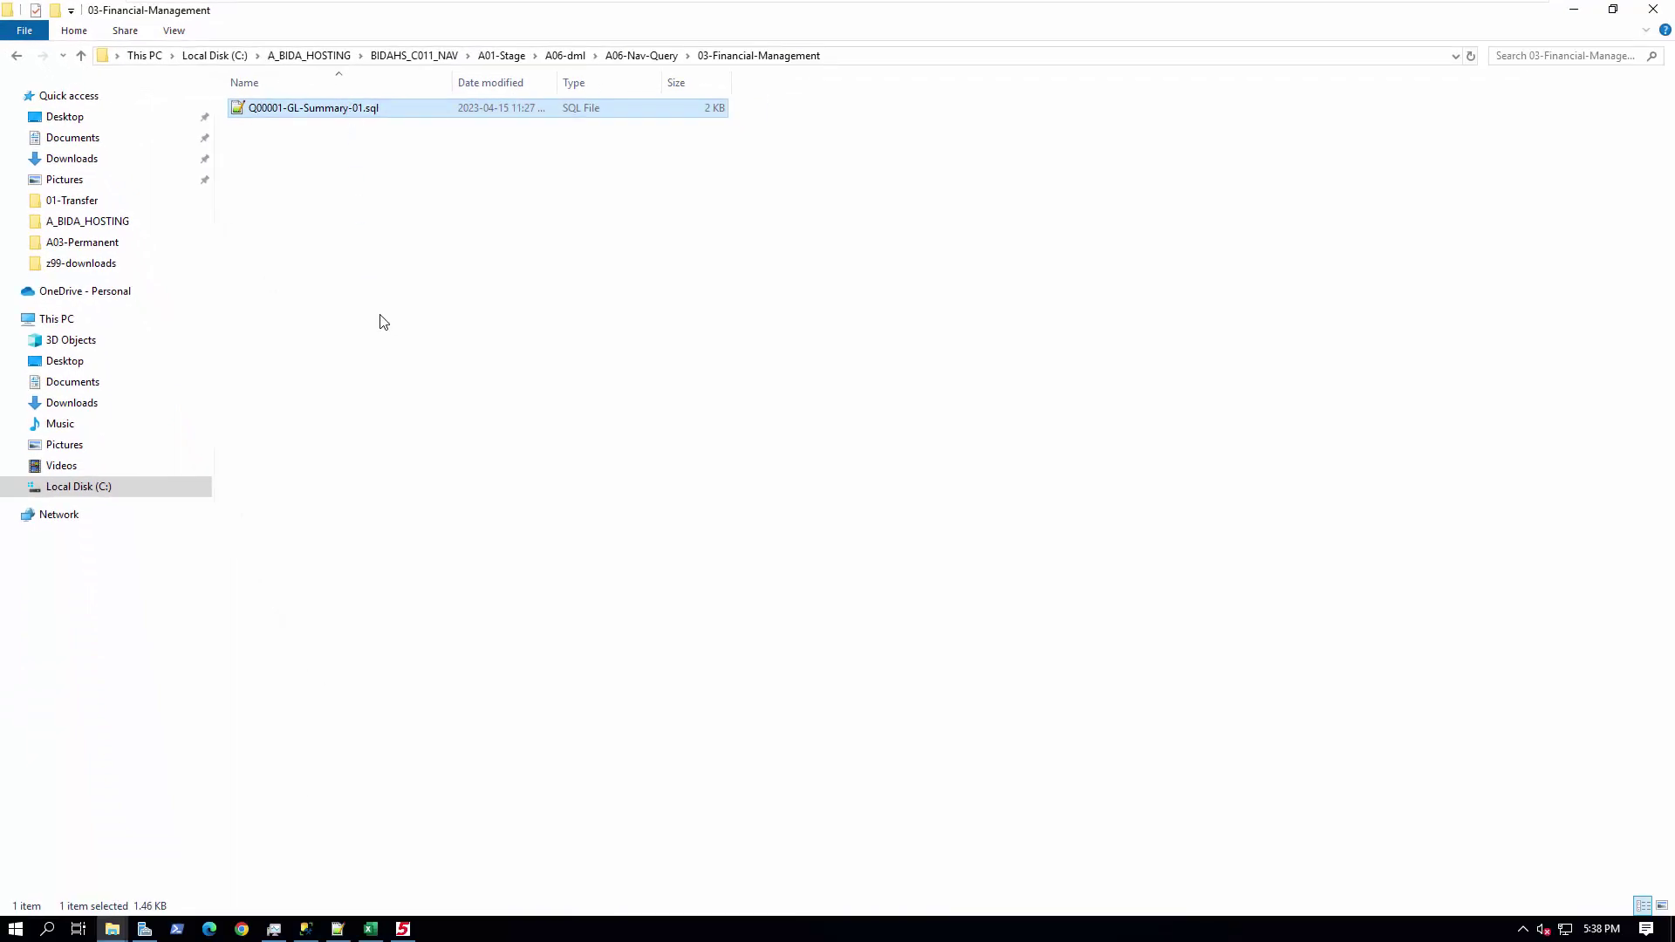
- Bring up Q00001-GL-Summary-01.sql in Notepad++, showing the GL summary query with its comments
{"action": "left_click", "coordinate": [337, 928]}
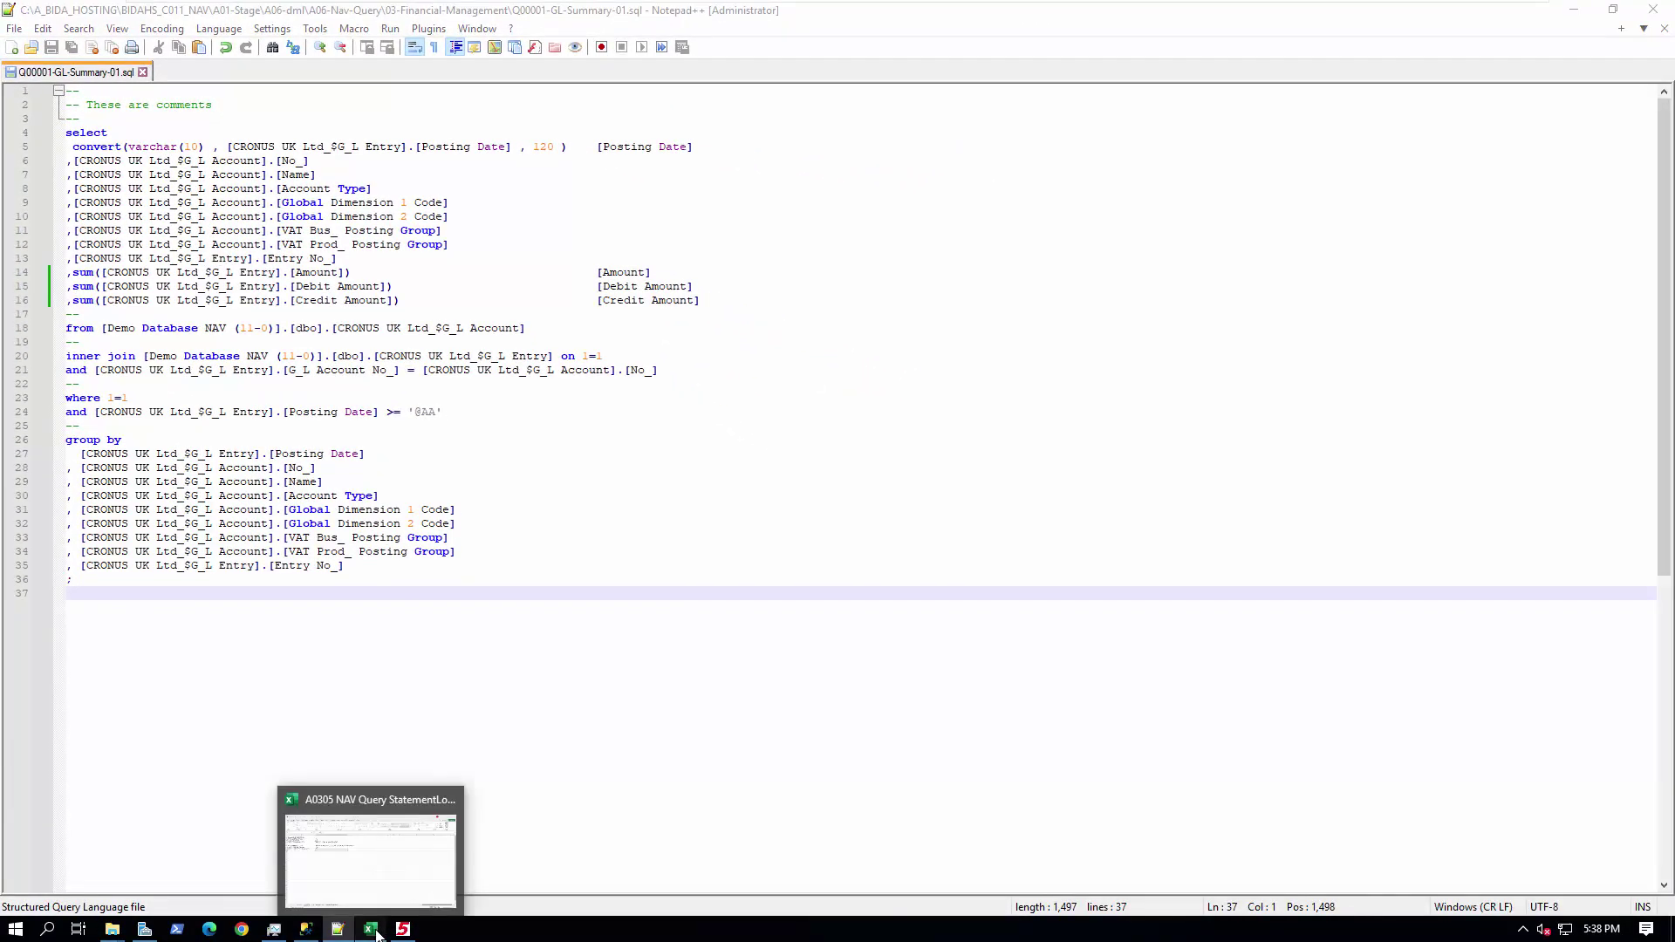
- Show the Variable Substitution sheet and select the ####03_Financial_Management#### folder path in C11
{"action": "left_click", "coordinate": [375, 931]}
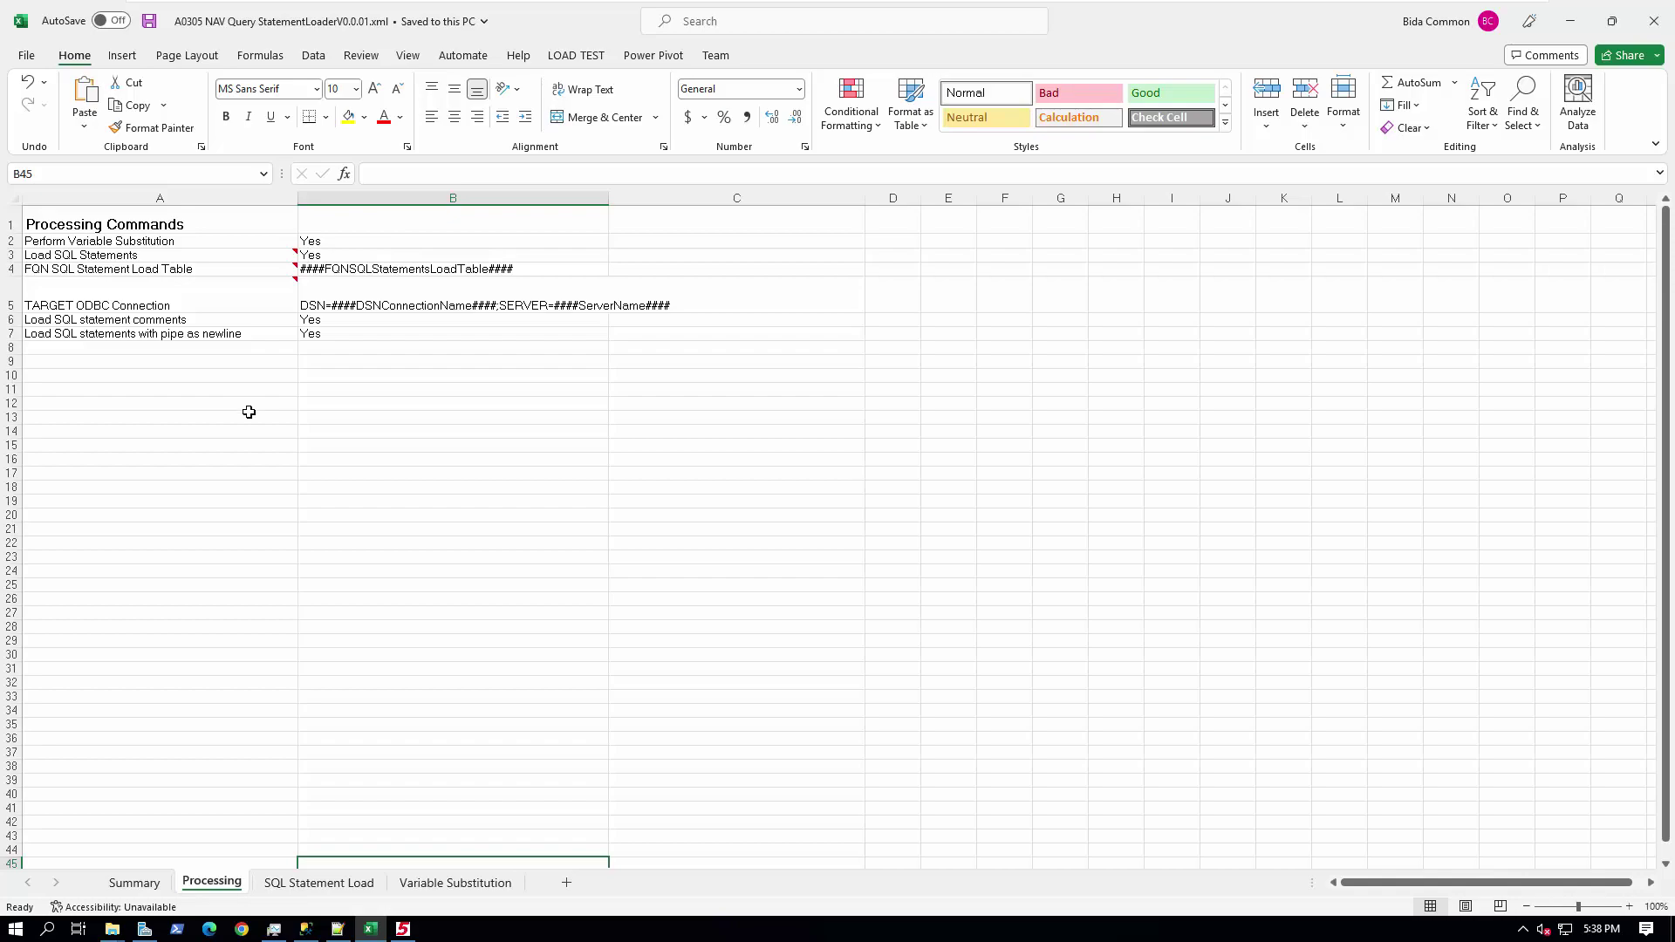
{"action": "left_click", "coordinate": [223, 379]}
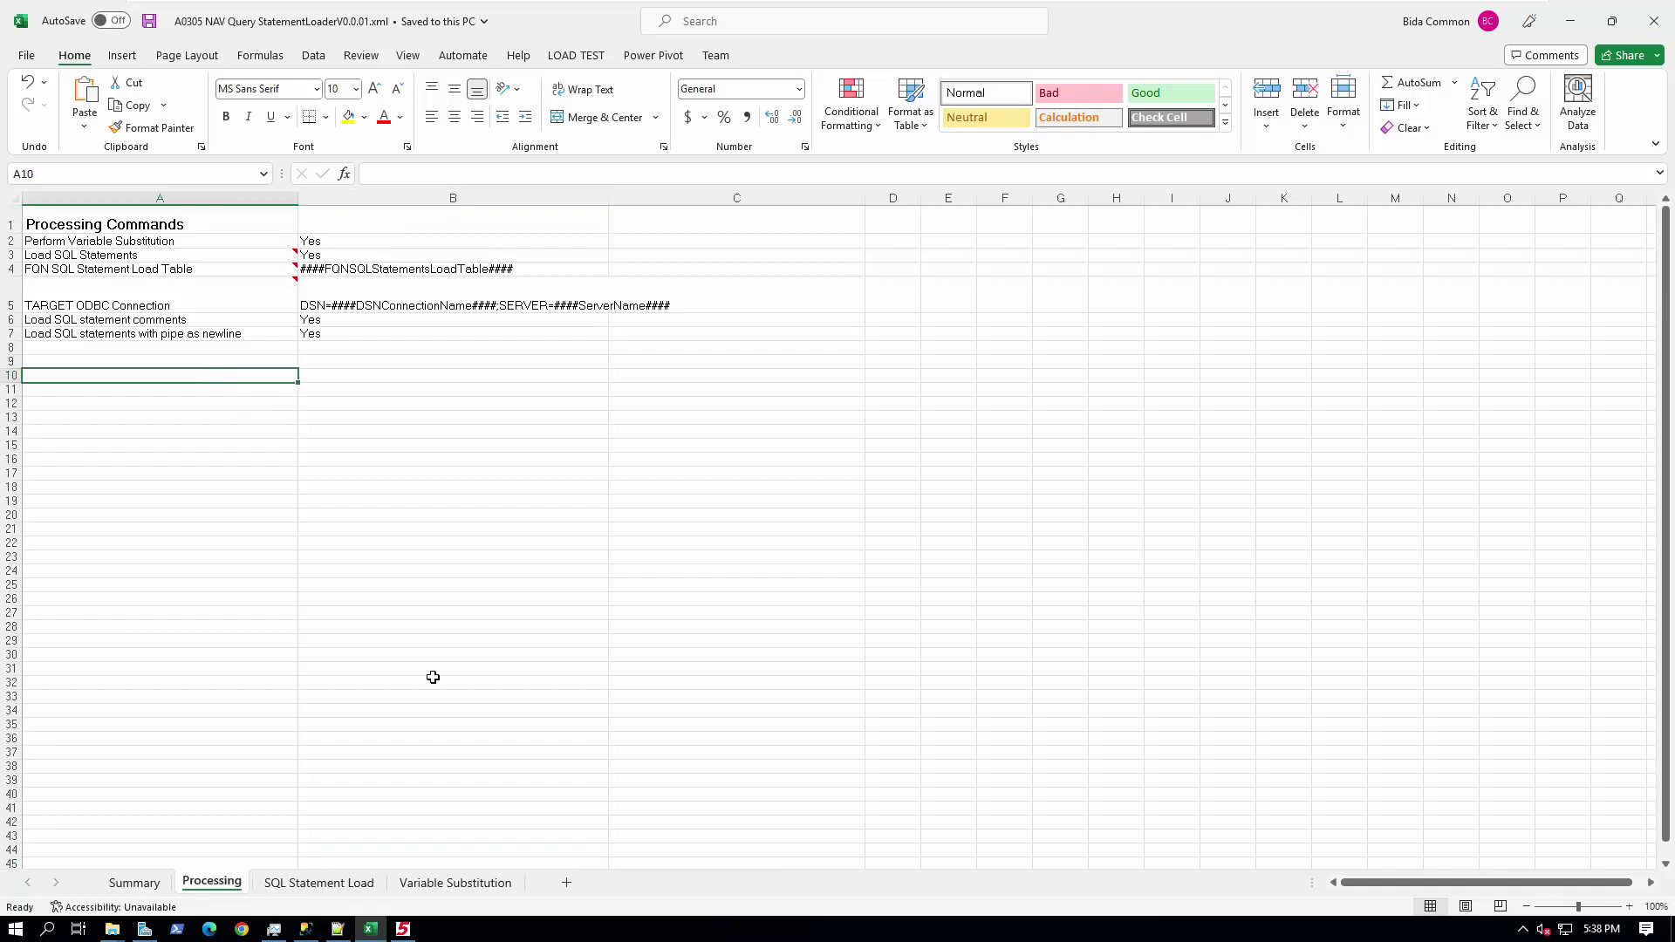
{"action": "left_click", "coordinate": [463, 883]}
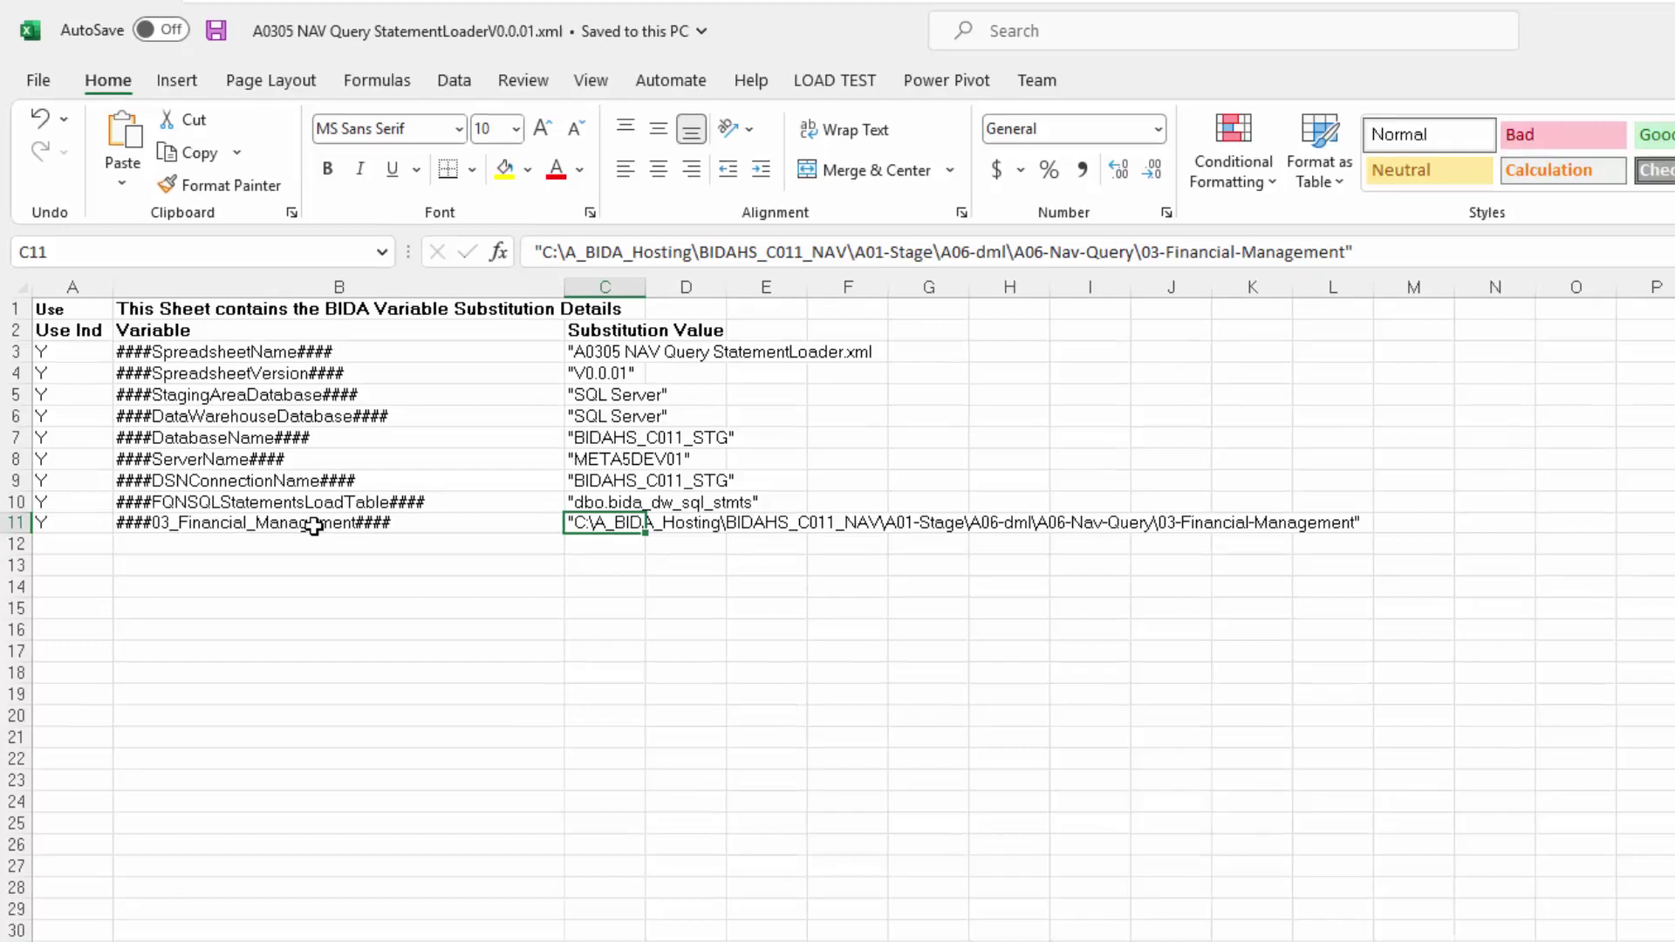
{"action": "left_click", "coordinate": [349, 584]}
{"action": "left_click", "coordinate": [468, 413]}
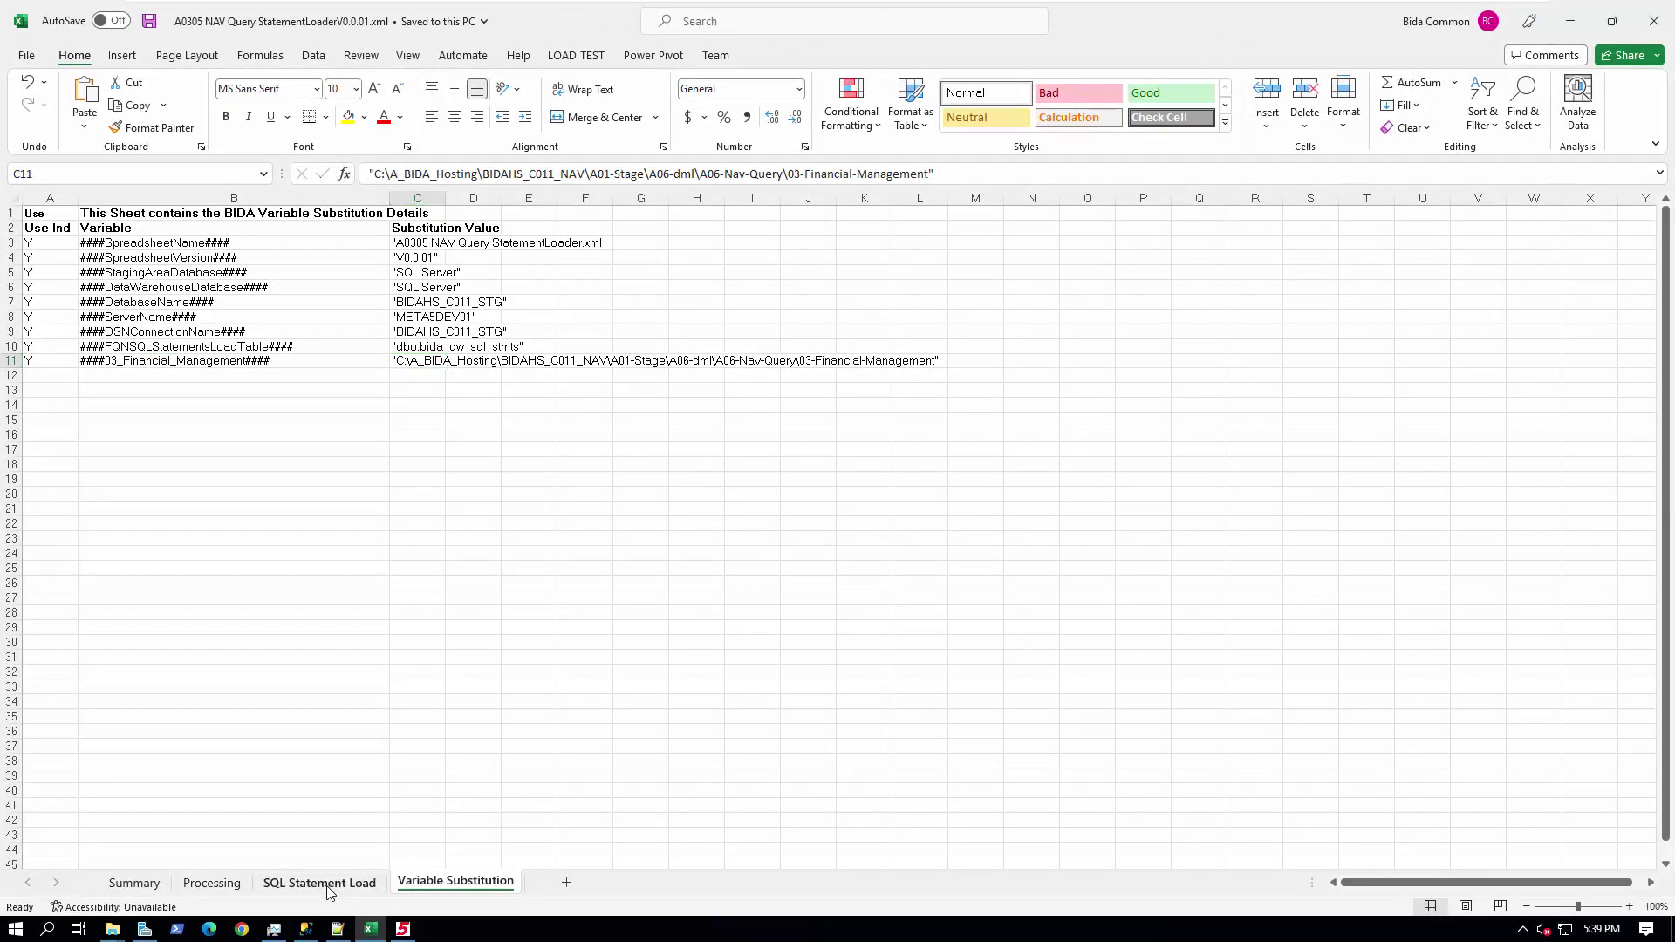
- Review row 7 of SQL Statement Load: load and run time directories, and Load Flag Y
{"action": "left_click", "coordinate": [328, 883]}
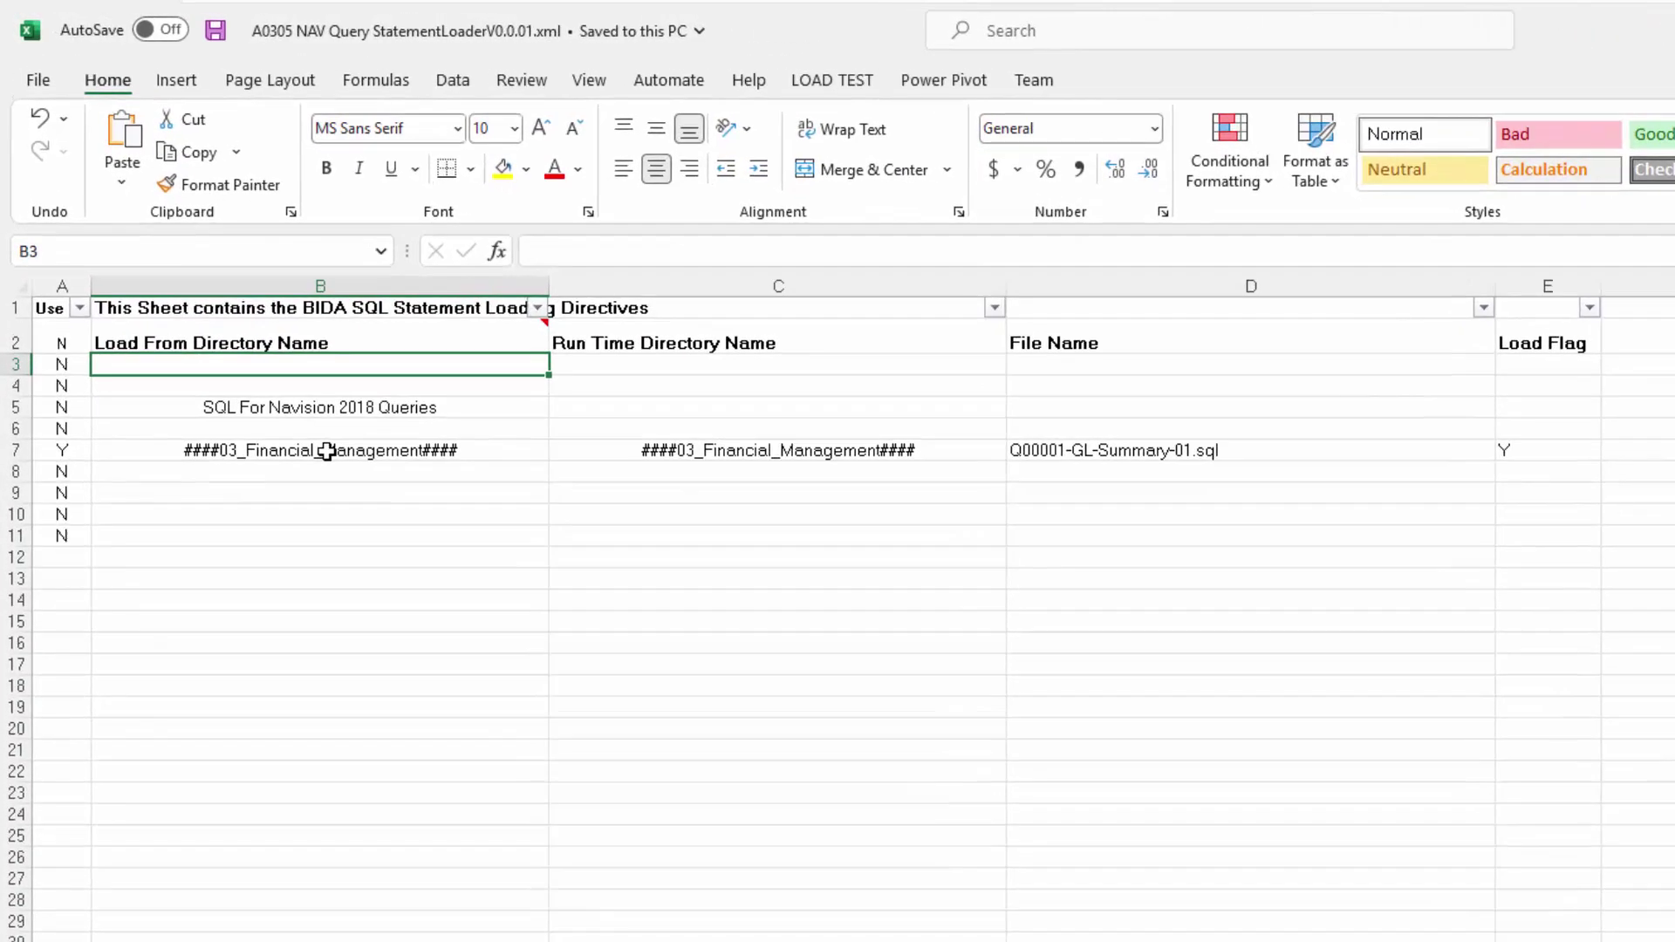
{"action": "left_click", "coordinate": [325, 451]}
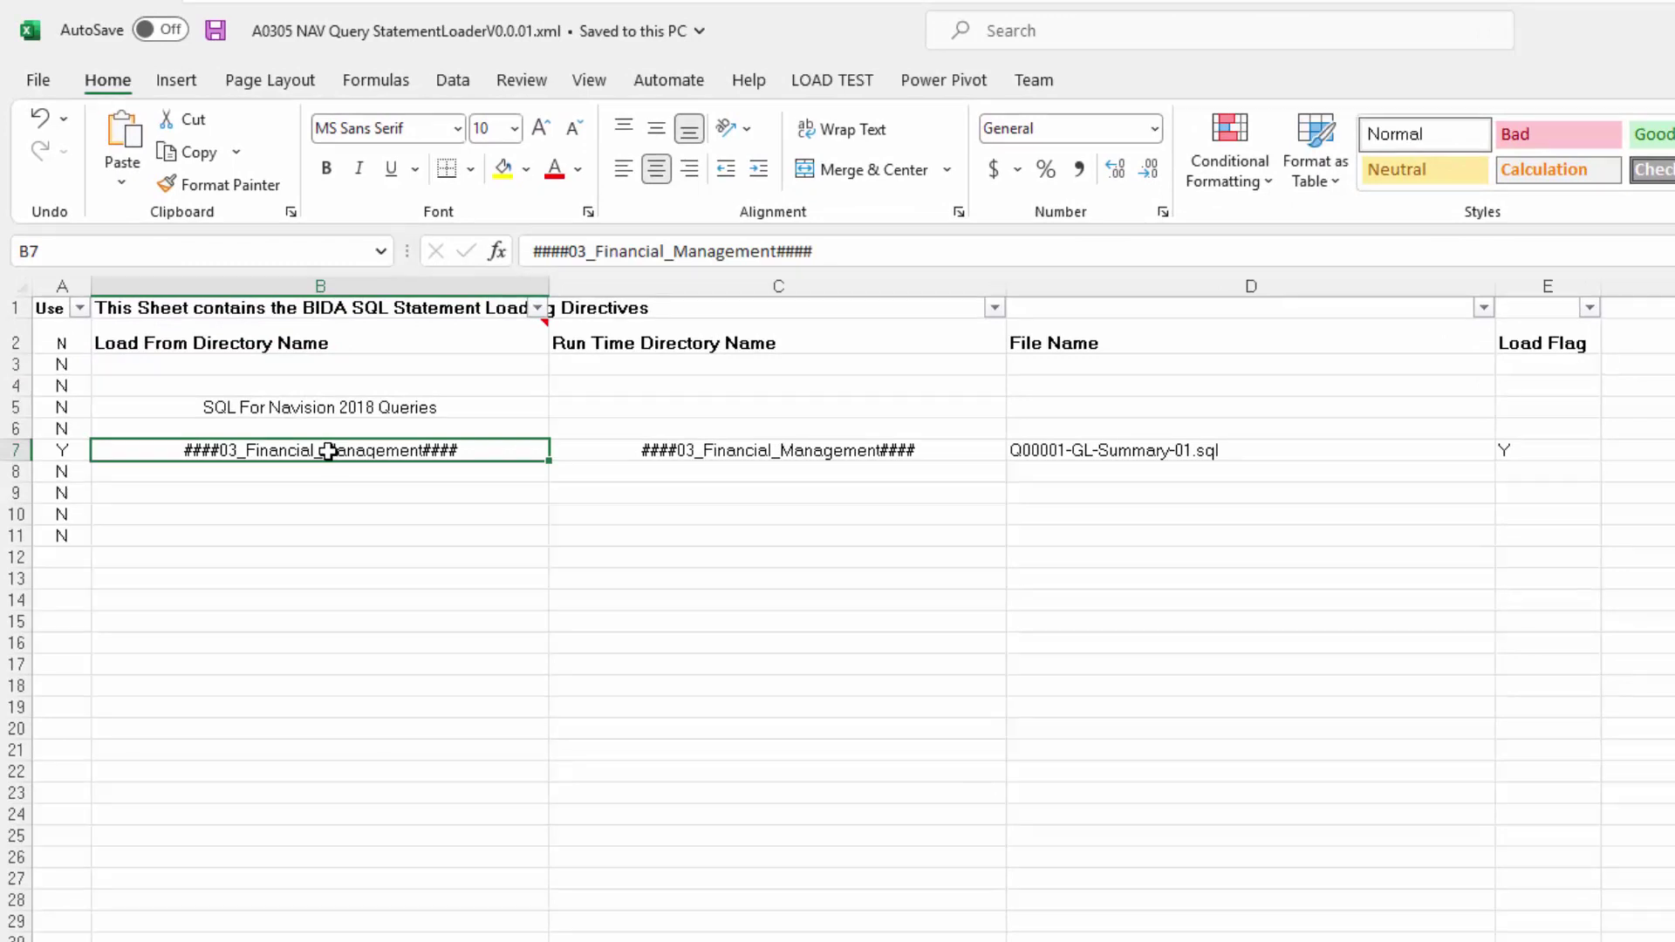
{"action": "mouse_move", "coordinate": [331, 344]}
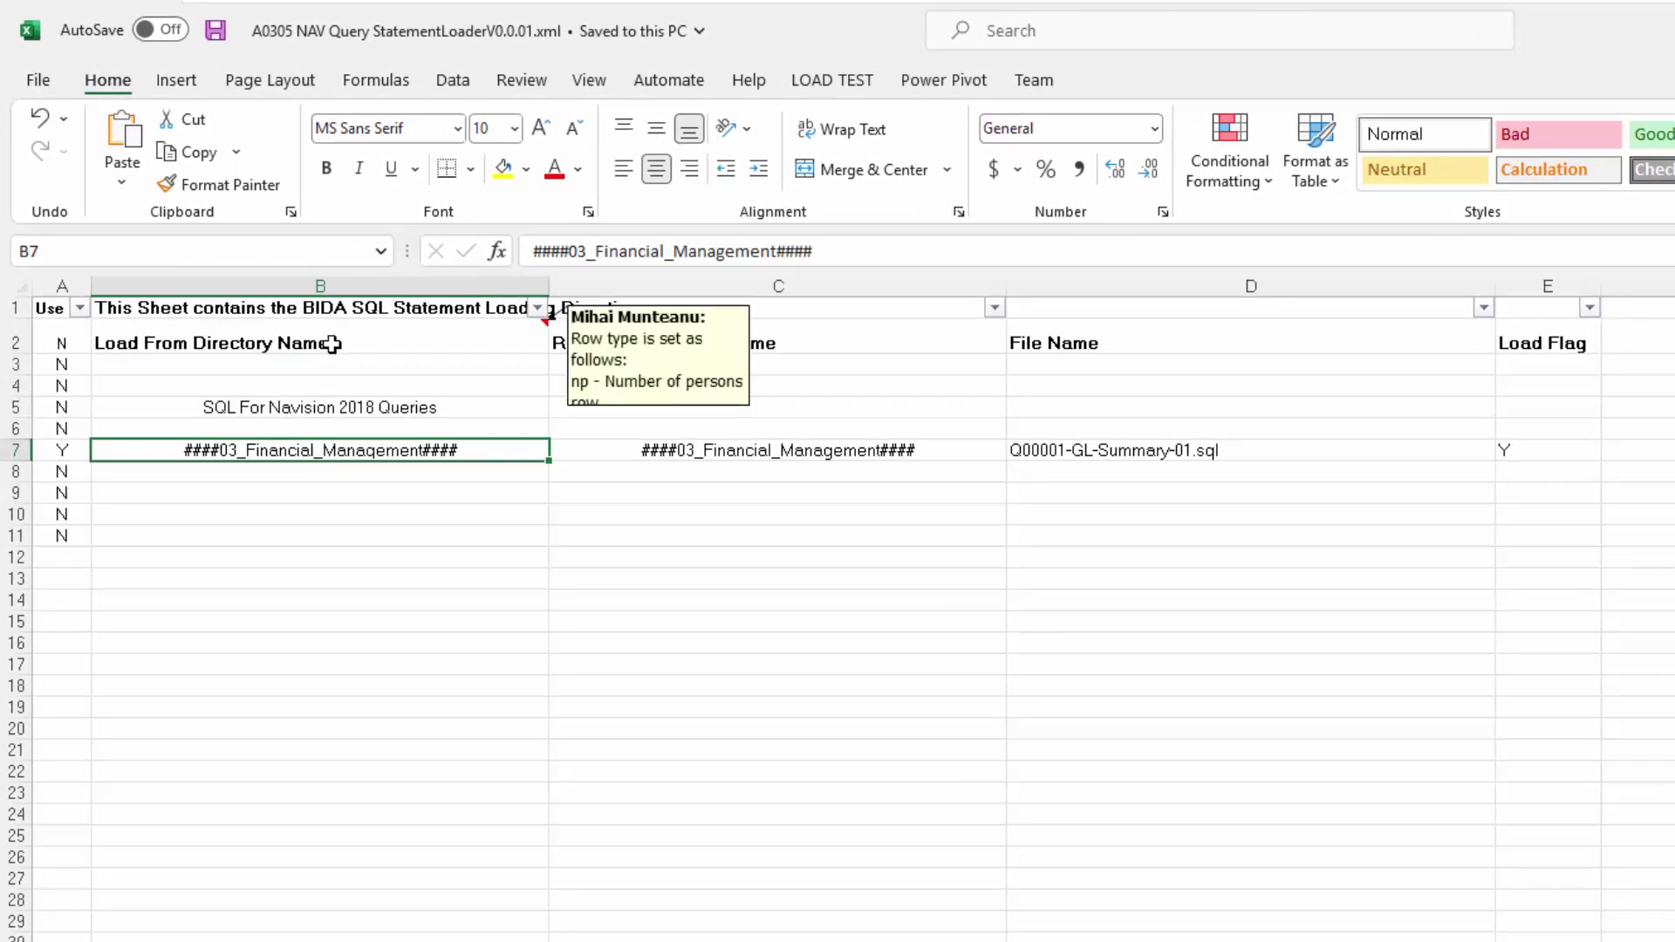
{"action": "left_click", "coordinate": [335, 344]}
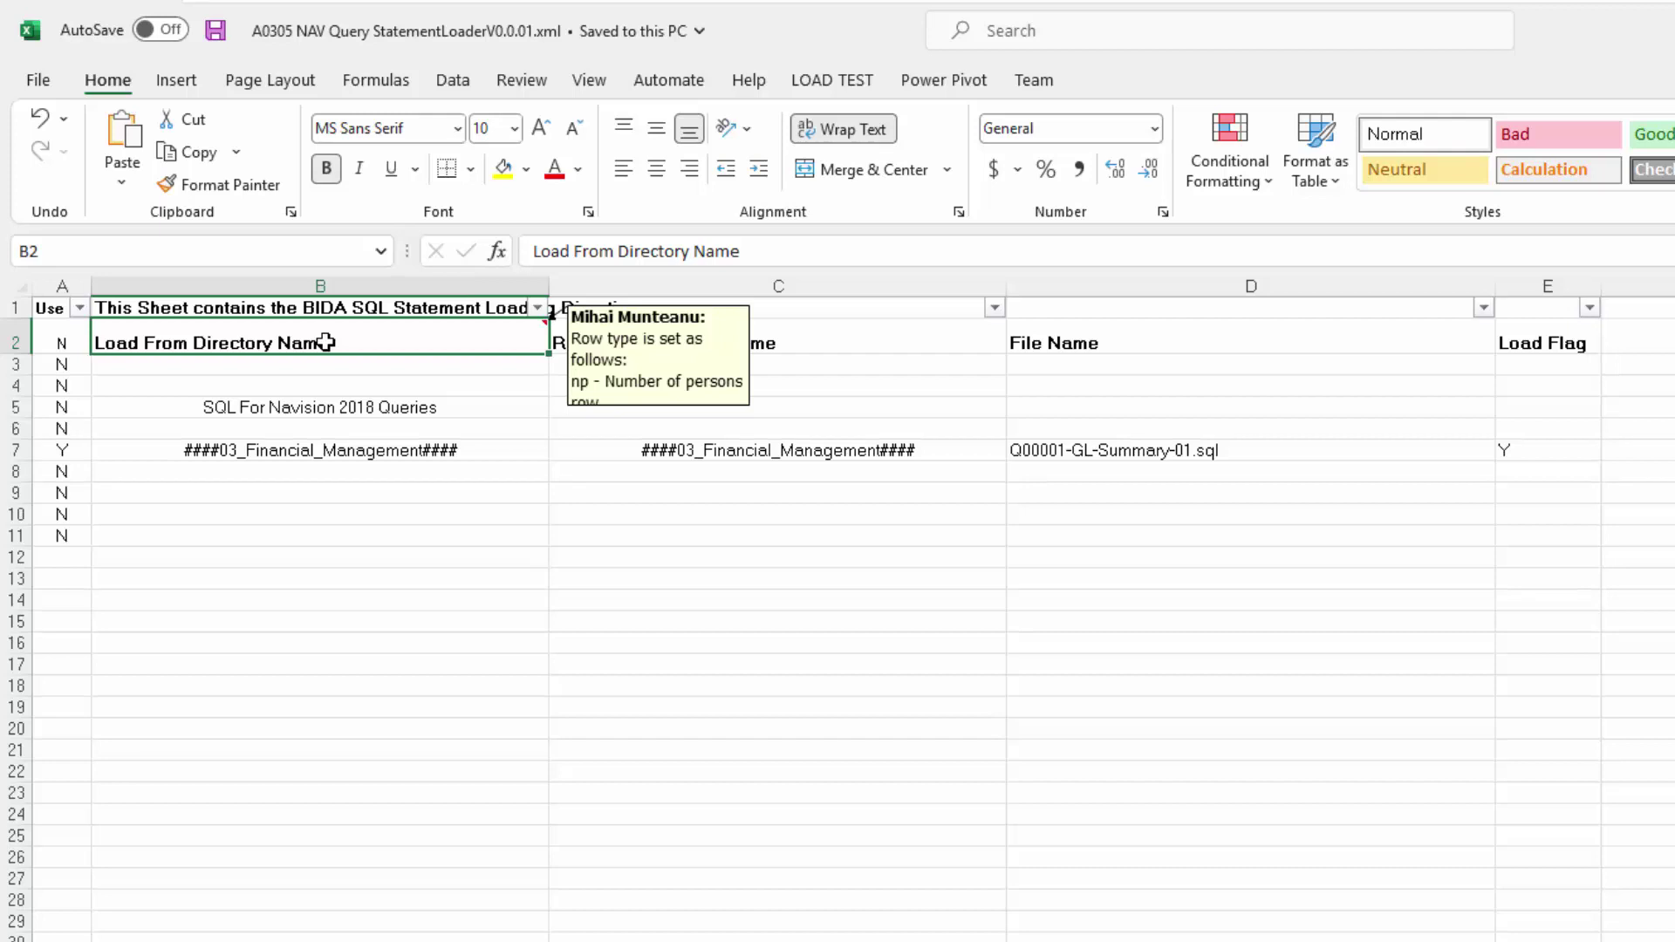
{"action": "left_click", "coordinate": [792, 342]}
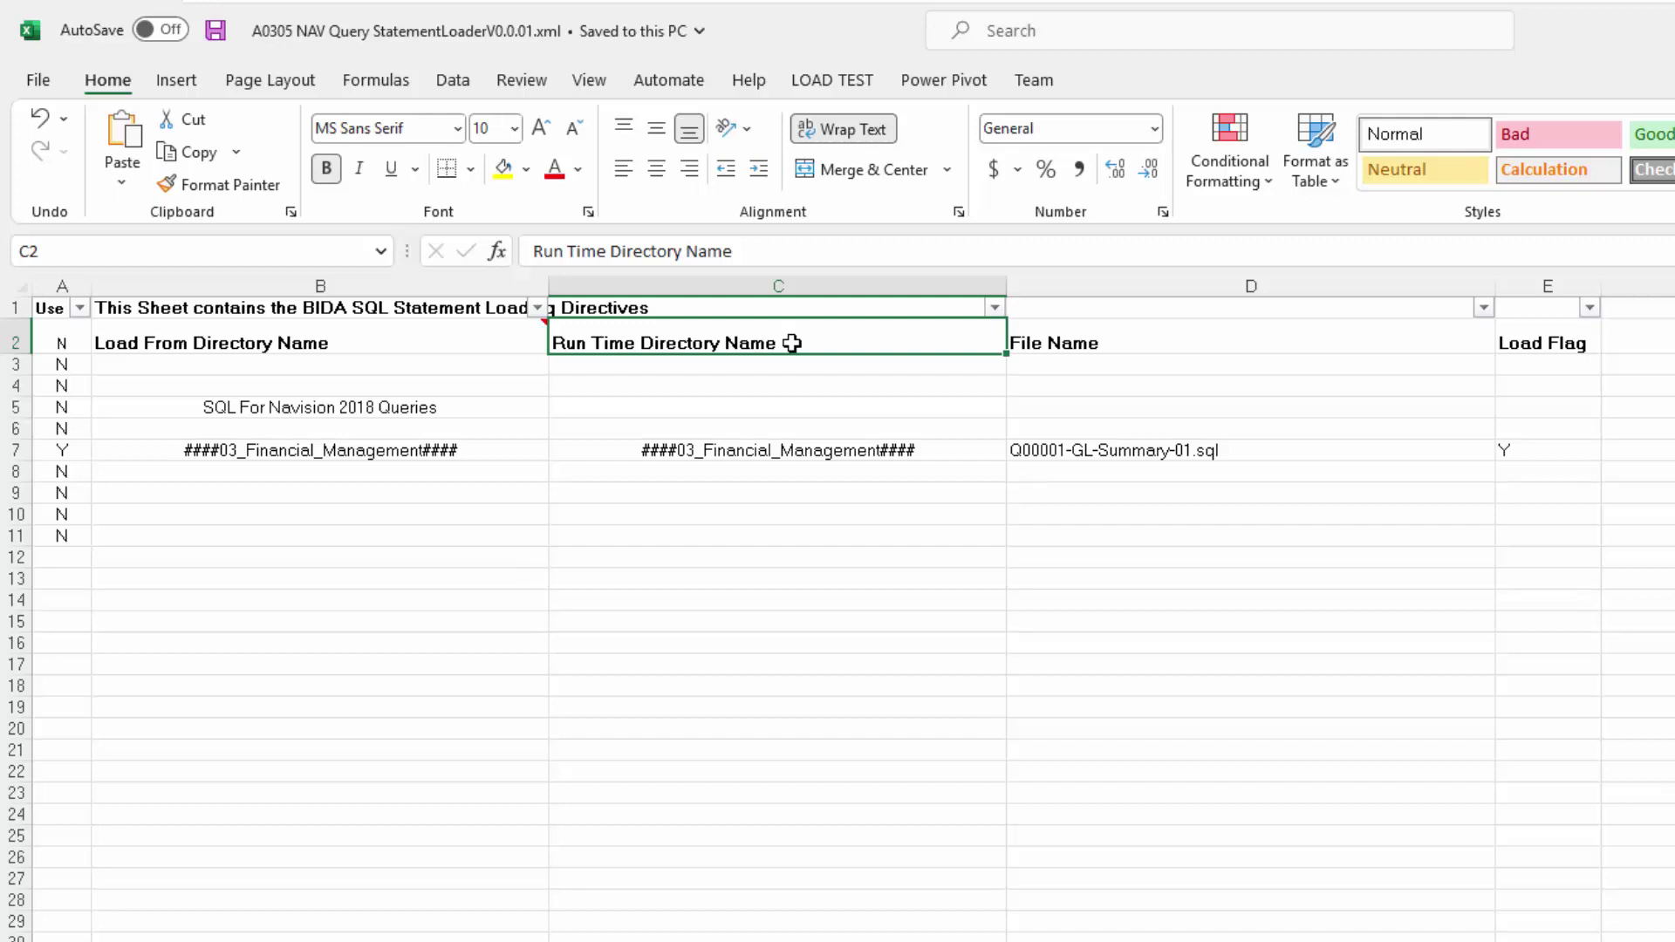
{"action": "left_click", "coordinate": [387, 630]}
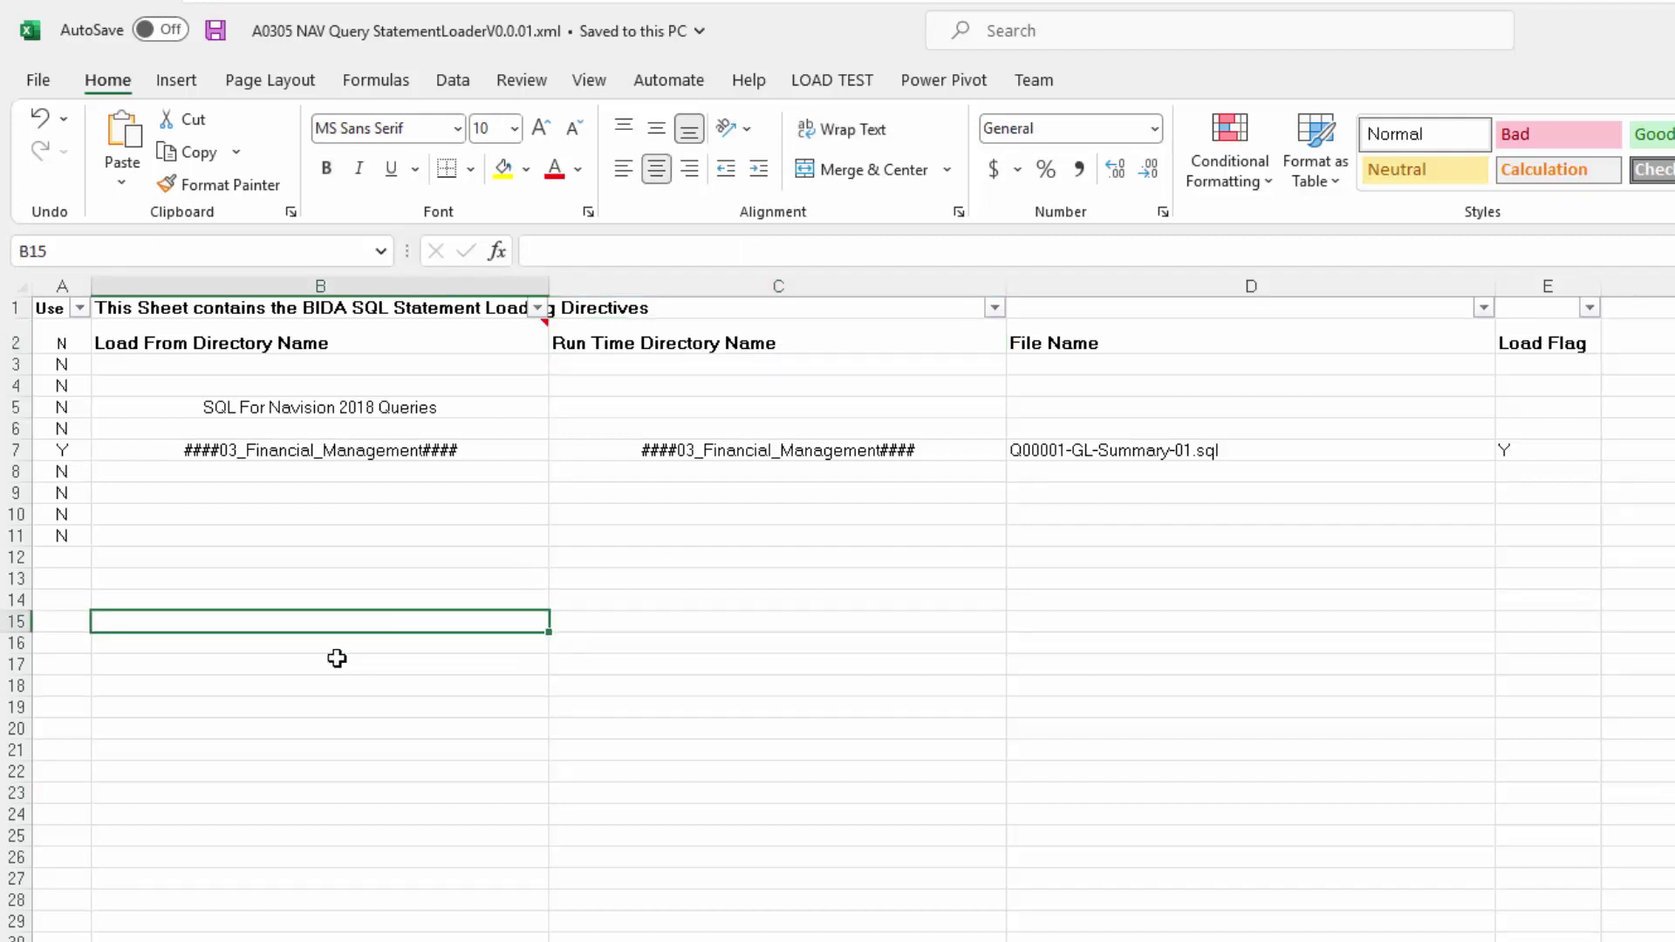
{"action": "left_click", "coordinate": [284, 452]}
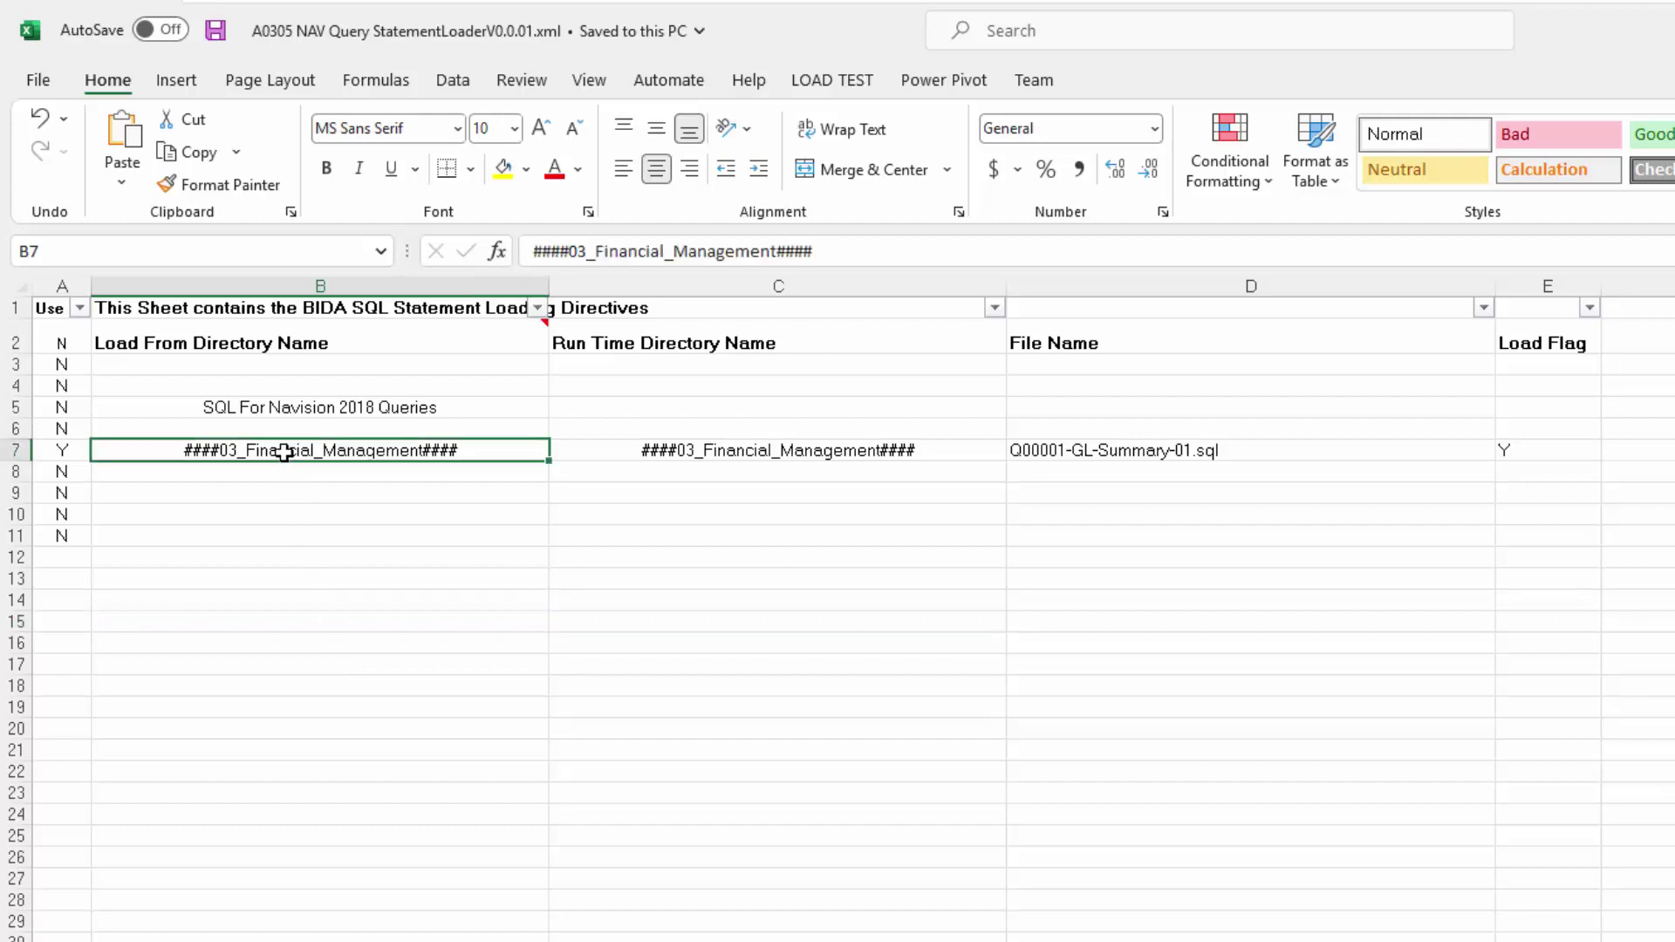
{"action": "left_click", "coordinate": [792, 452]}
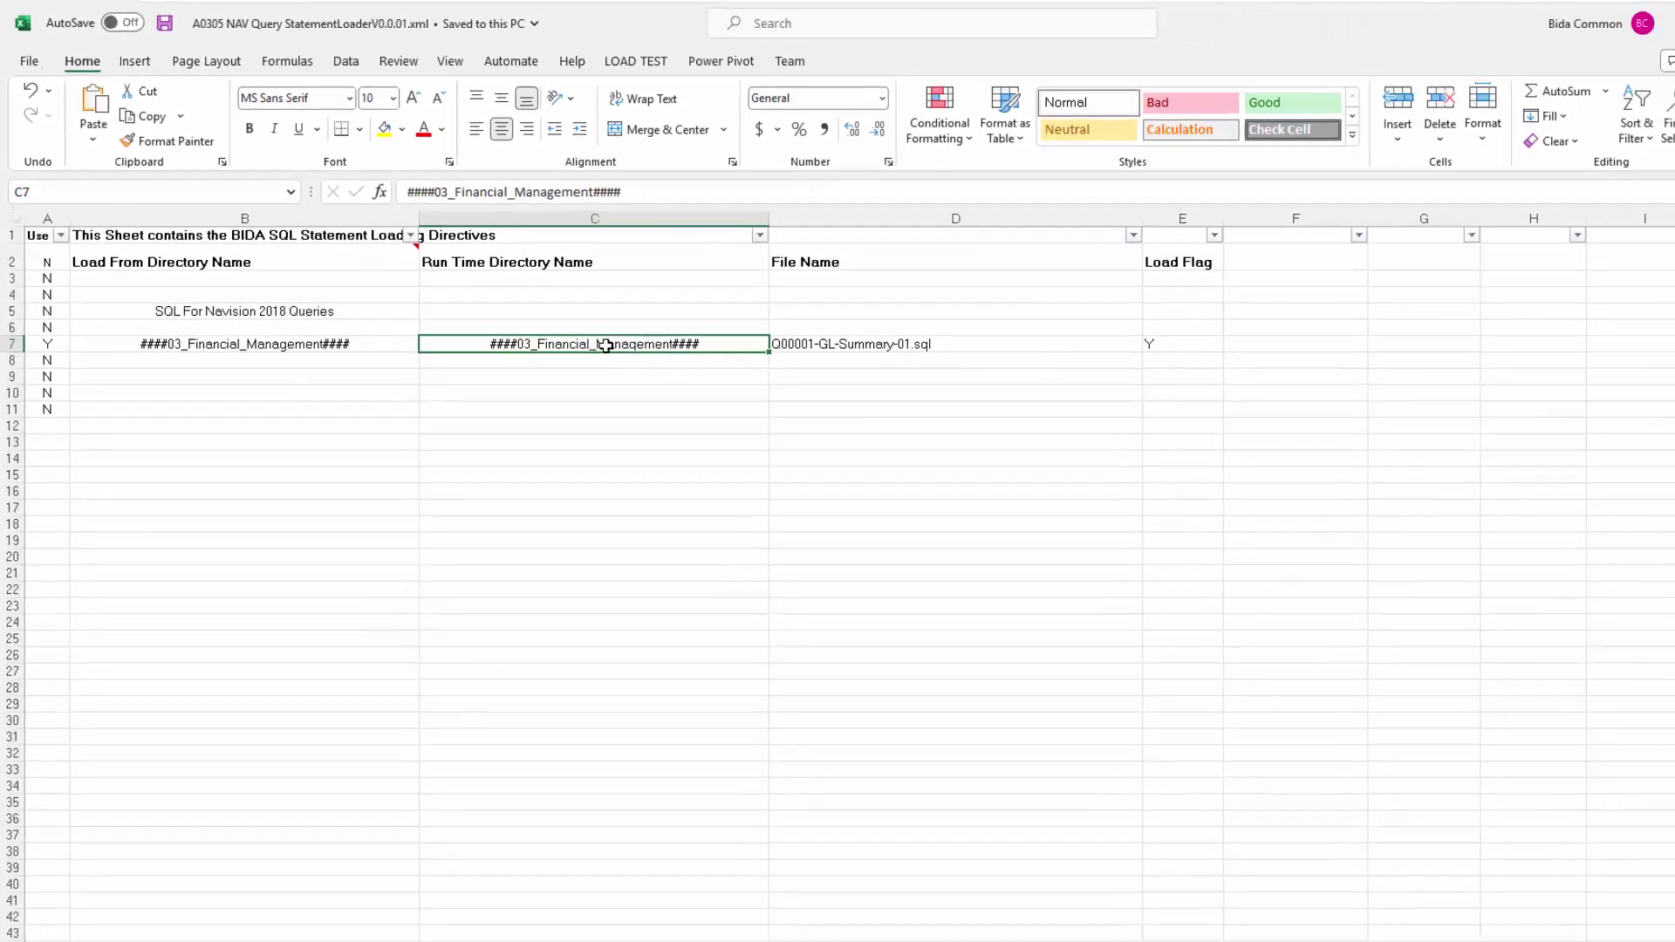
{"action": "left_click", "coordinate": [1539, 450]}
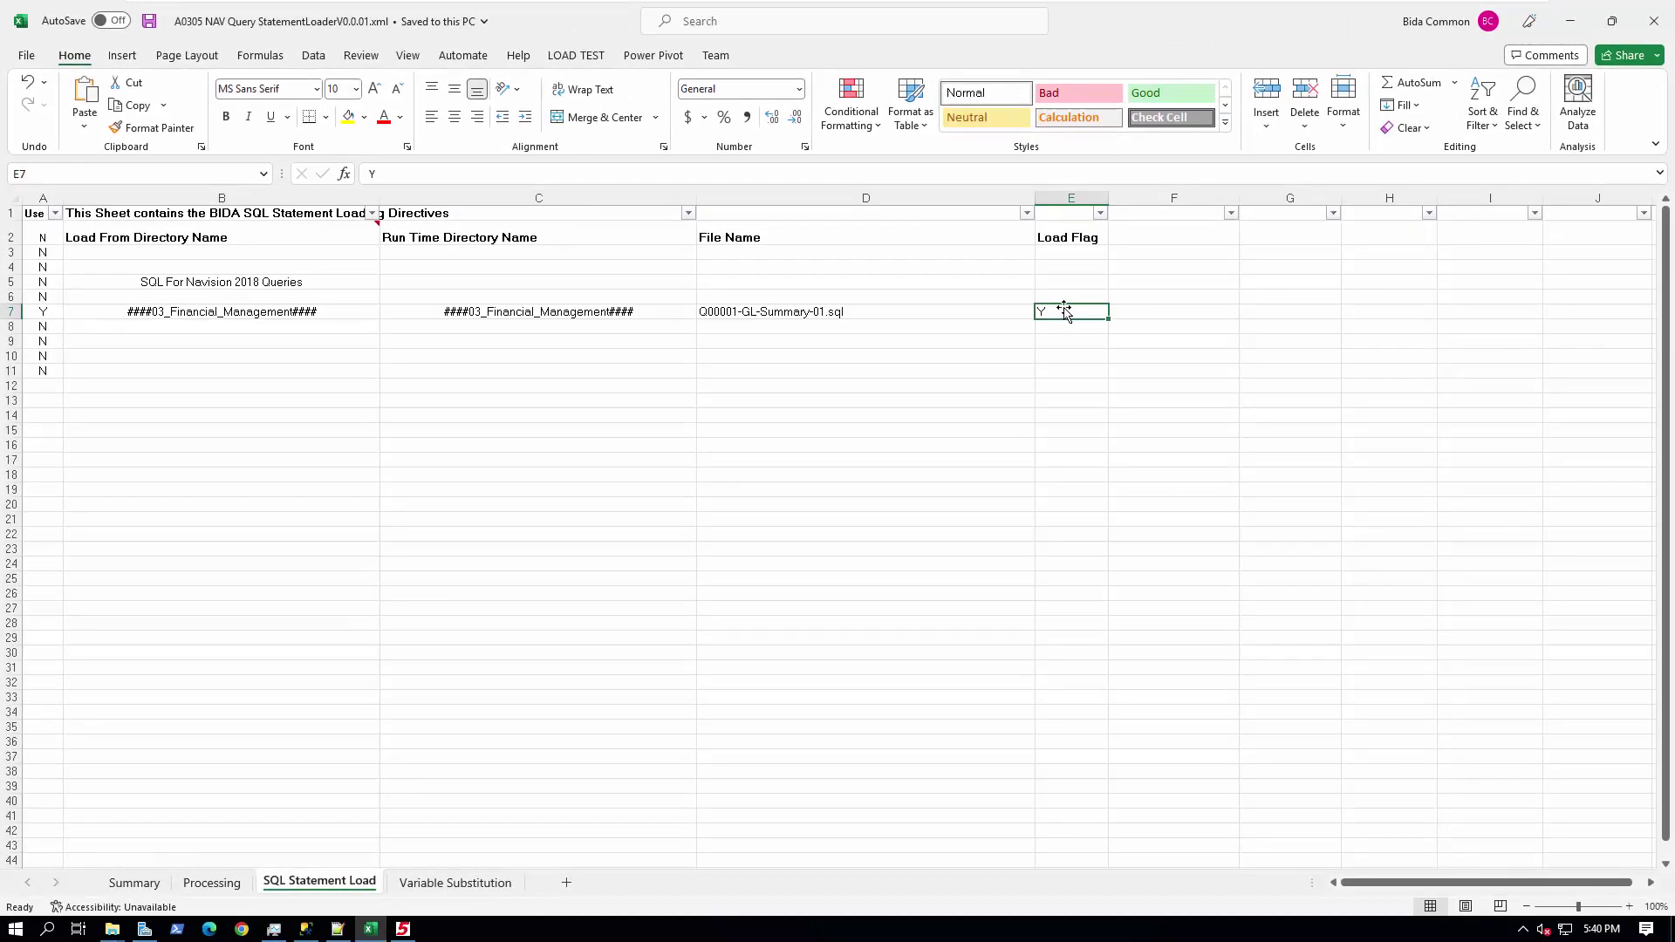
- Check the Processing sheet's Load SQL statement comments option, currently set to Yes
{"action": "left_click", "coordinate": [211, 882]}
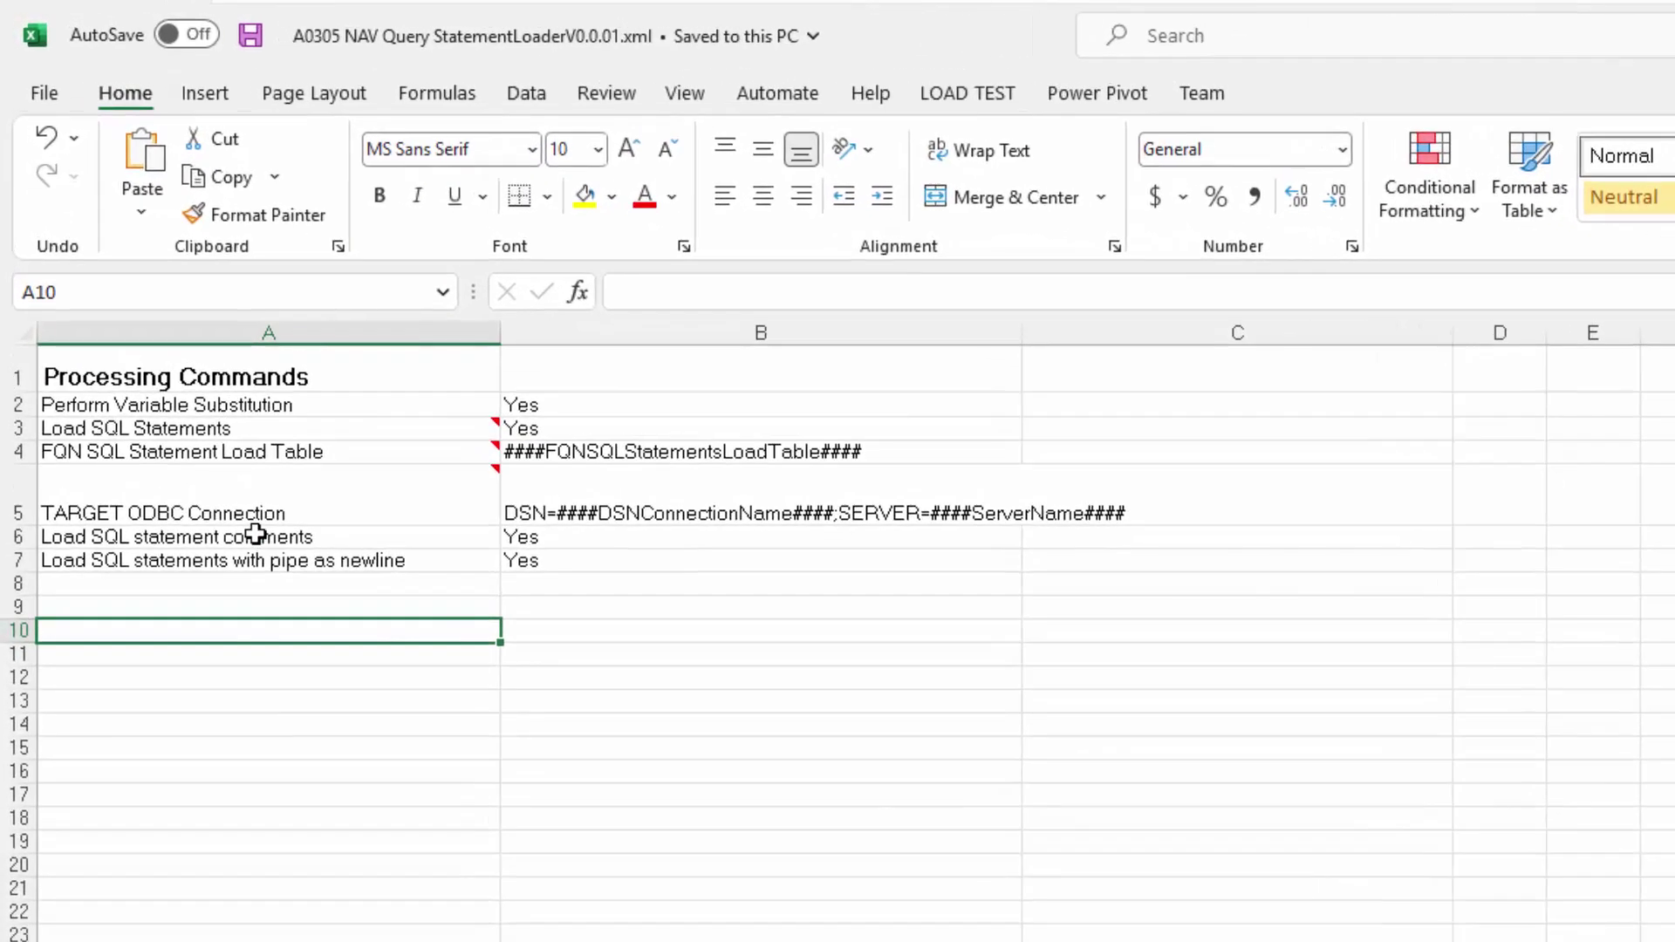
{"action": "left_click", "coordinate": [255, 534]}
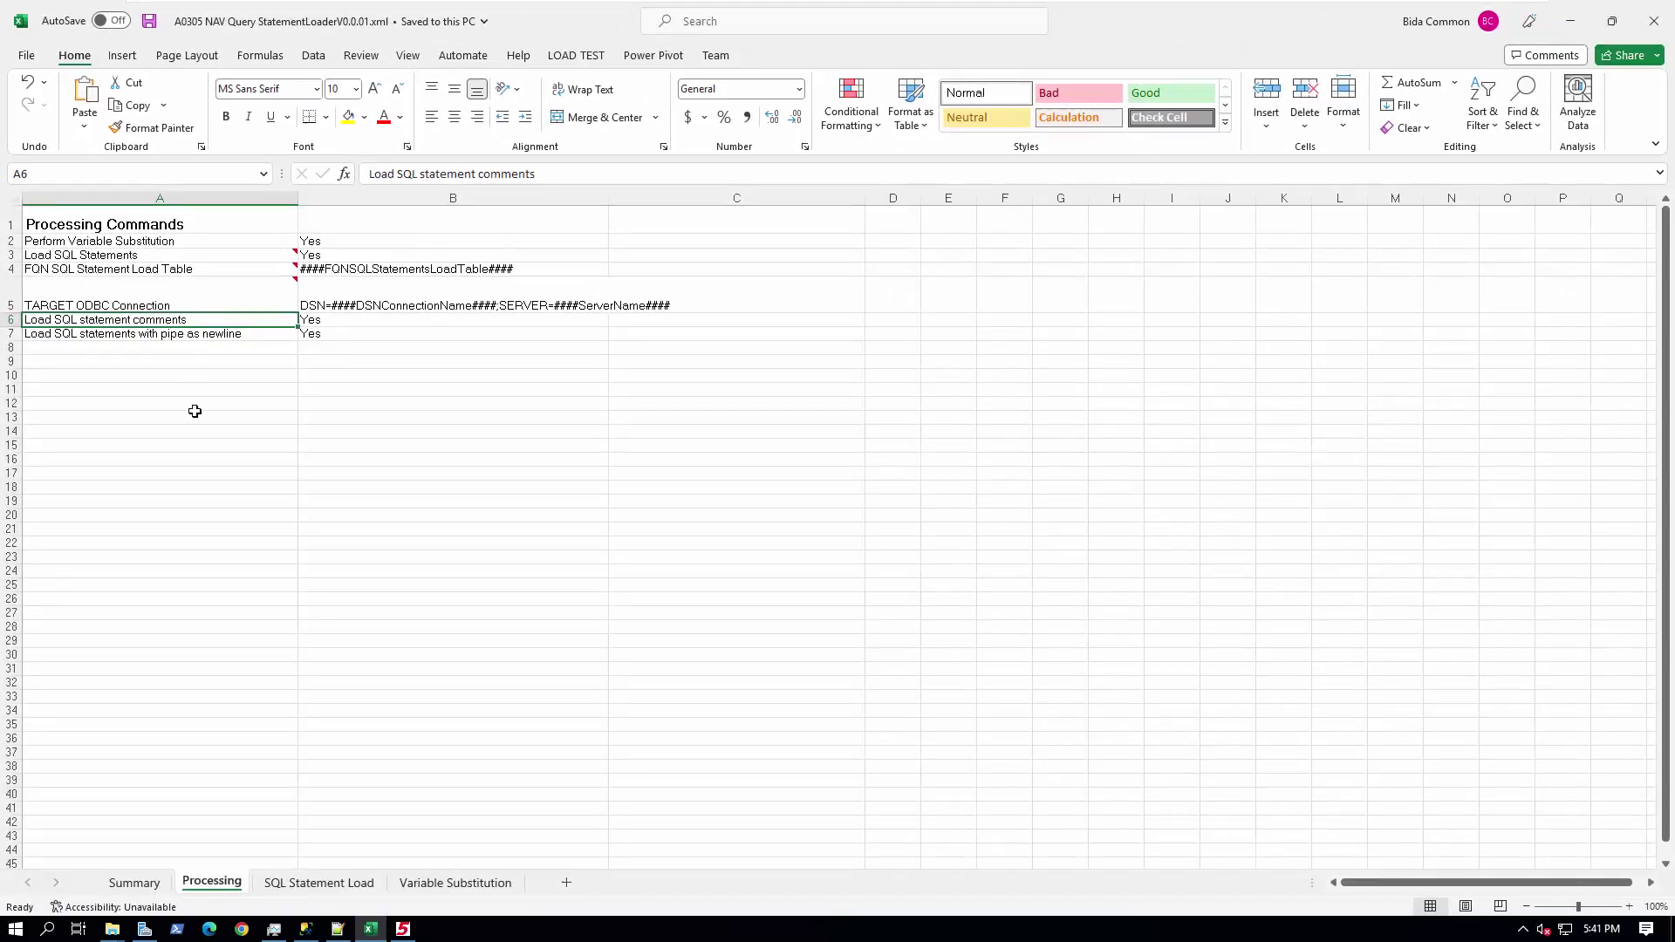
{"action": "left_click", "coordinate": [112, 930]}
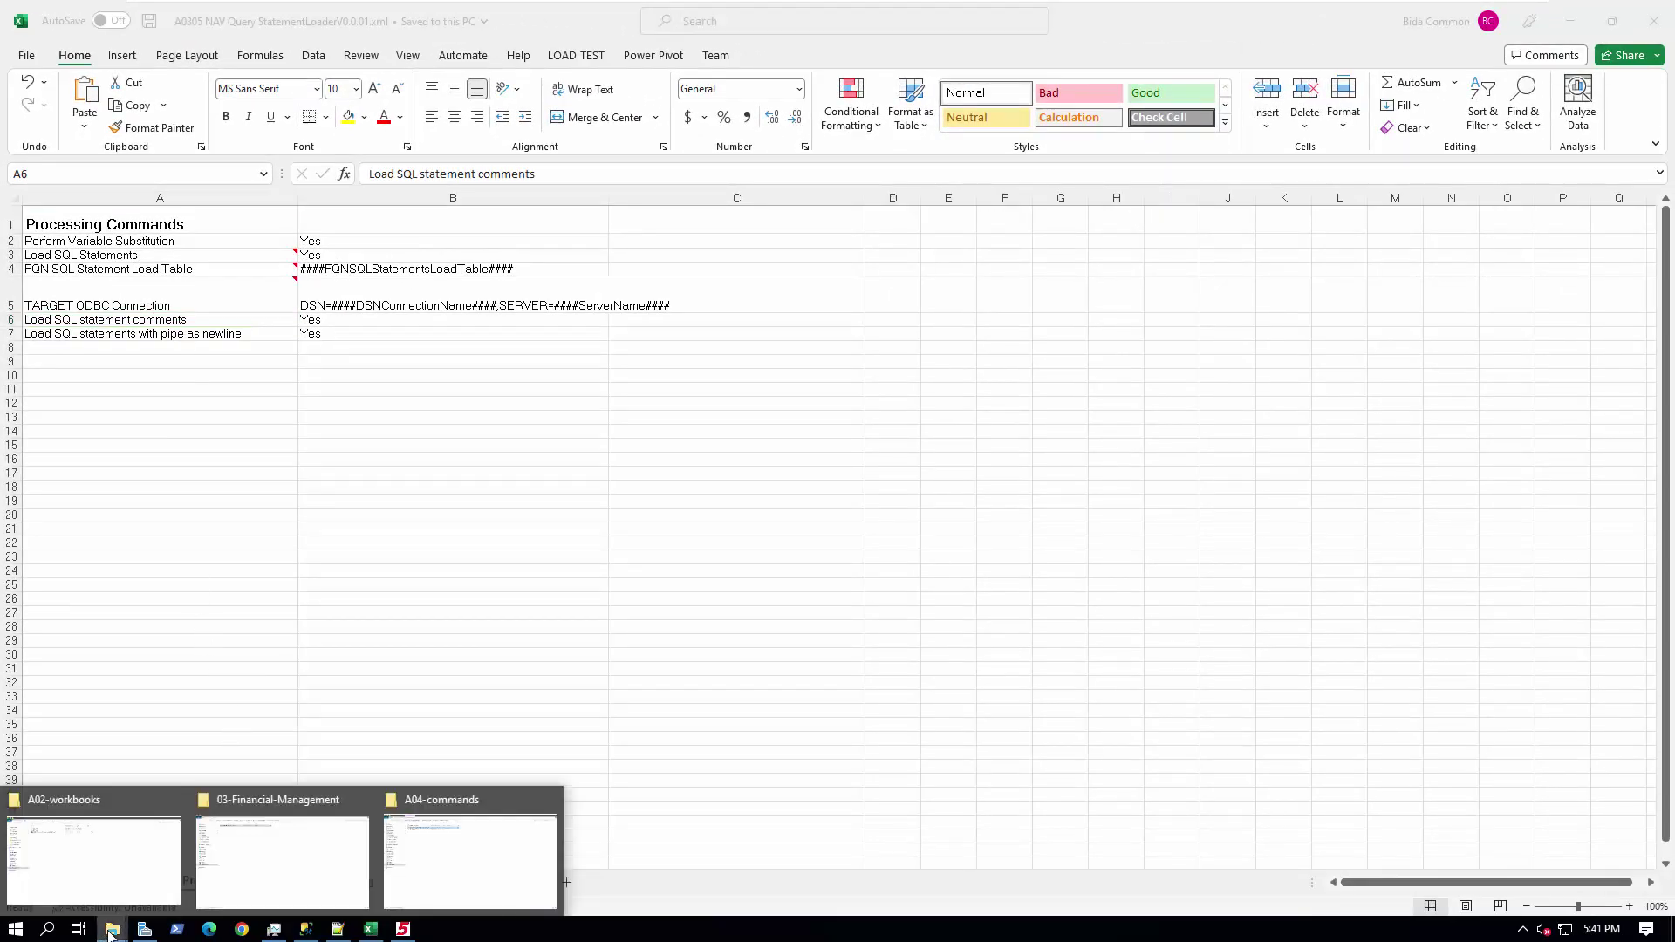
- Run a0305_nav_queries_statement_loader.cmd from the A04-commands folder
{"action": "left_click", "coordinate": [506, 863]}
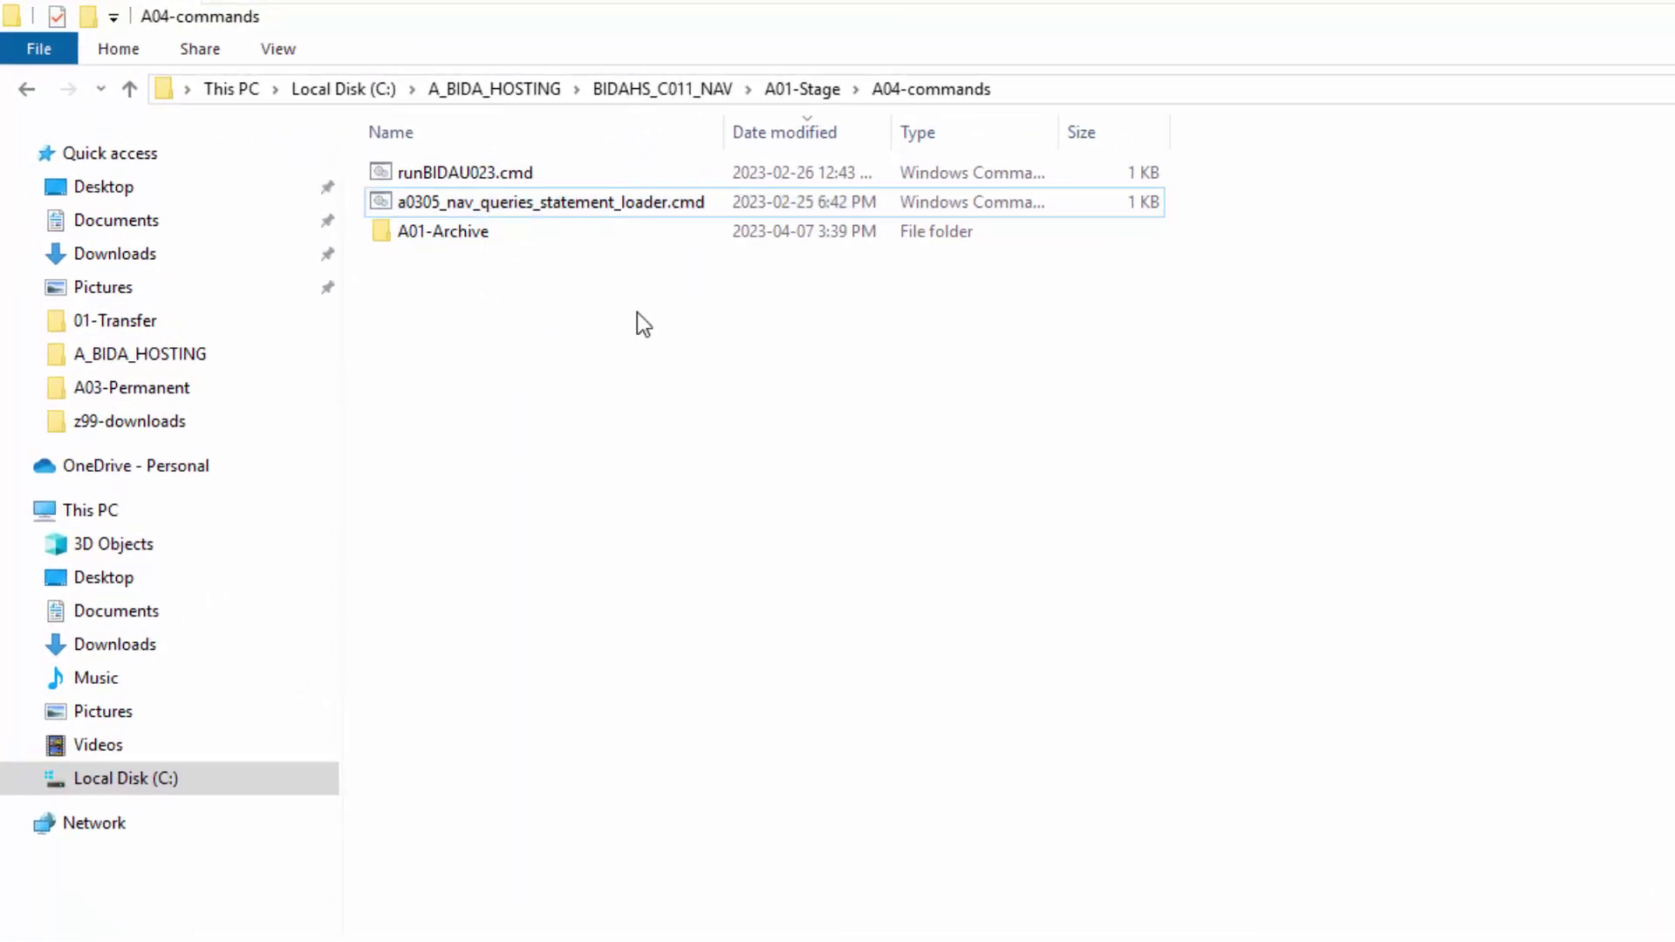
{"action": "double_click", "coordinate": [534, 195]}
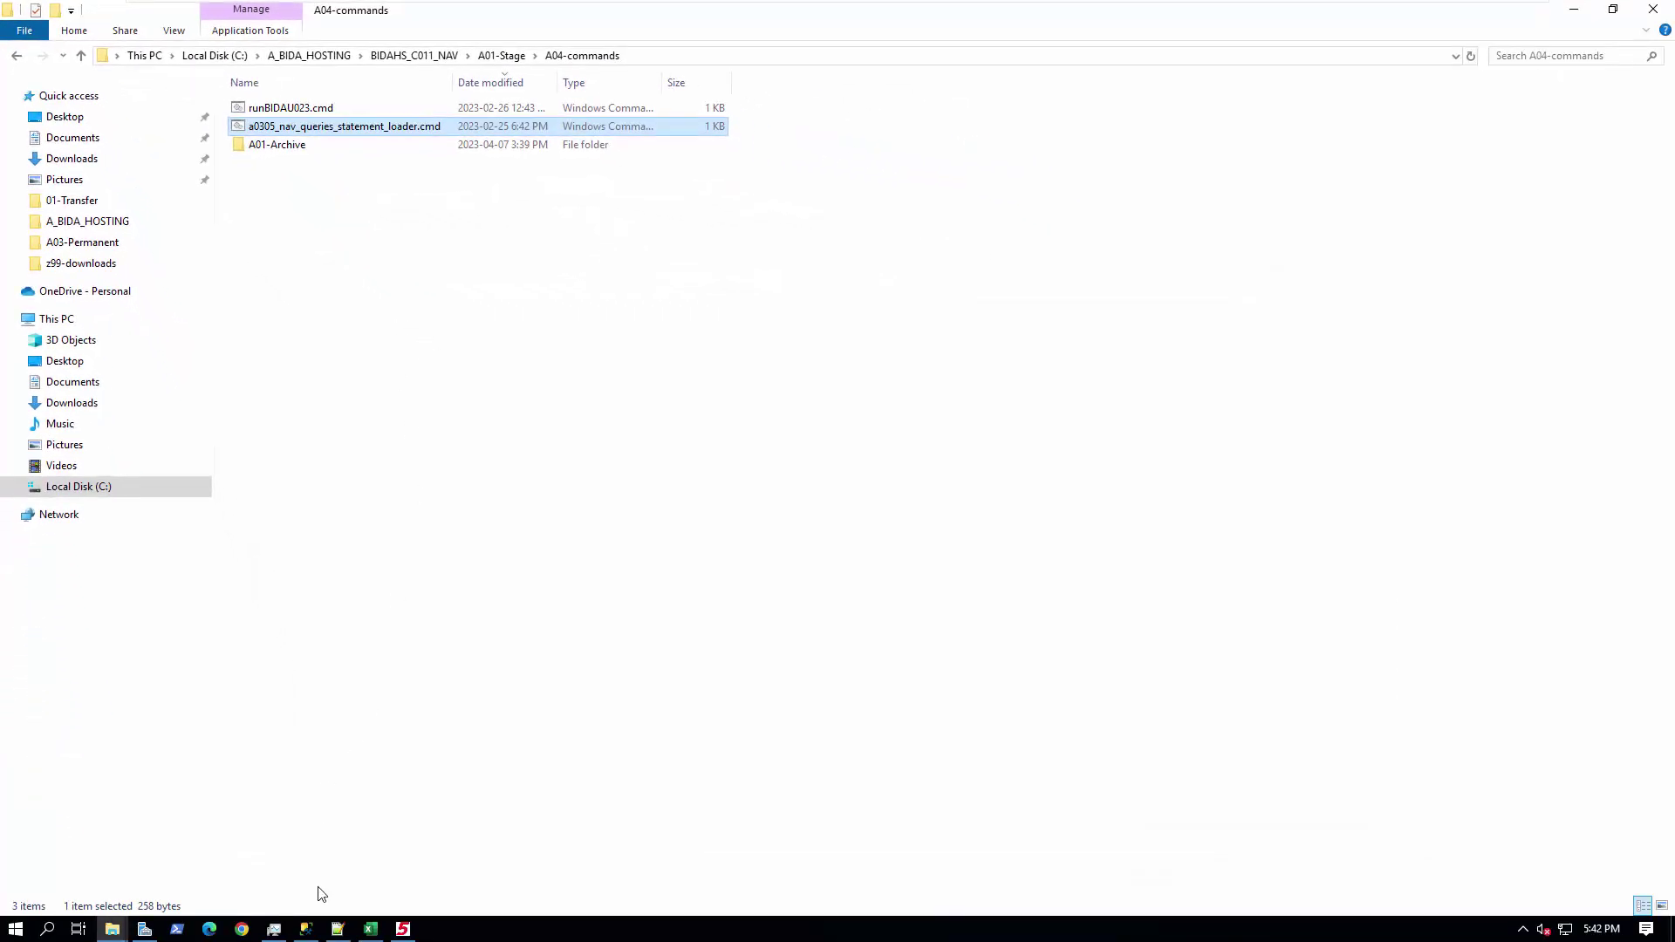
- Re-run the bida_dw_sql_stmts query and select the newest loaded row
{"action": "left_click", "coordinate": [306, 929]}
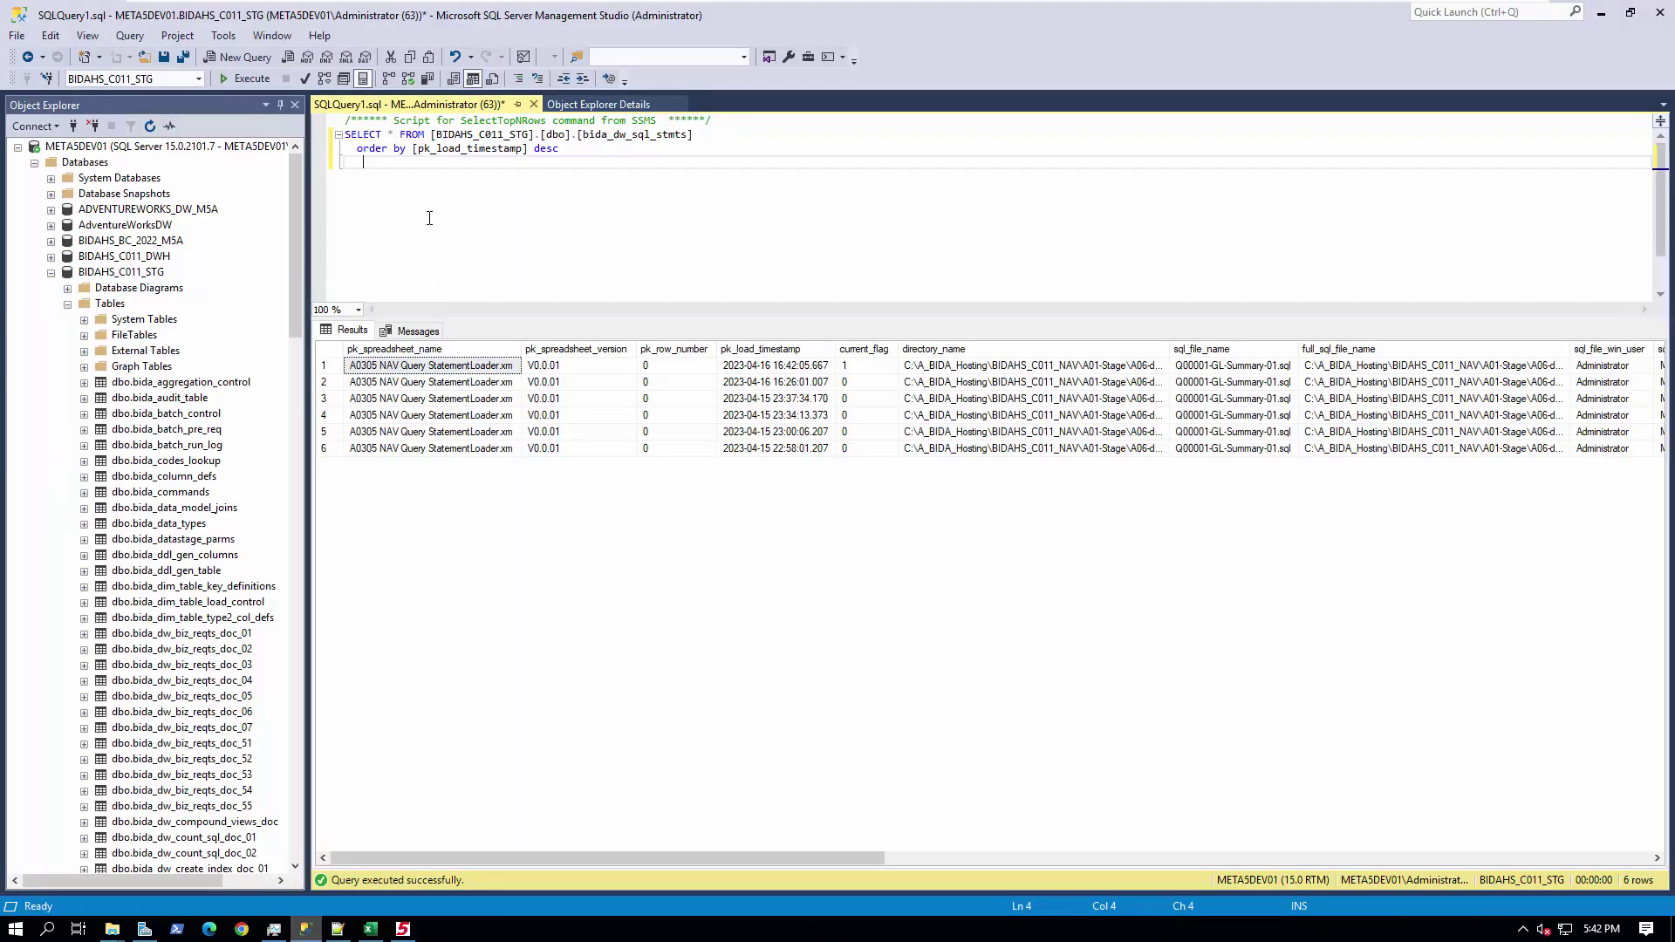
{"action": "left_click", "coordinate": [238, 81]}
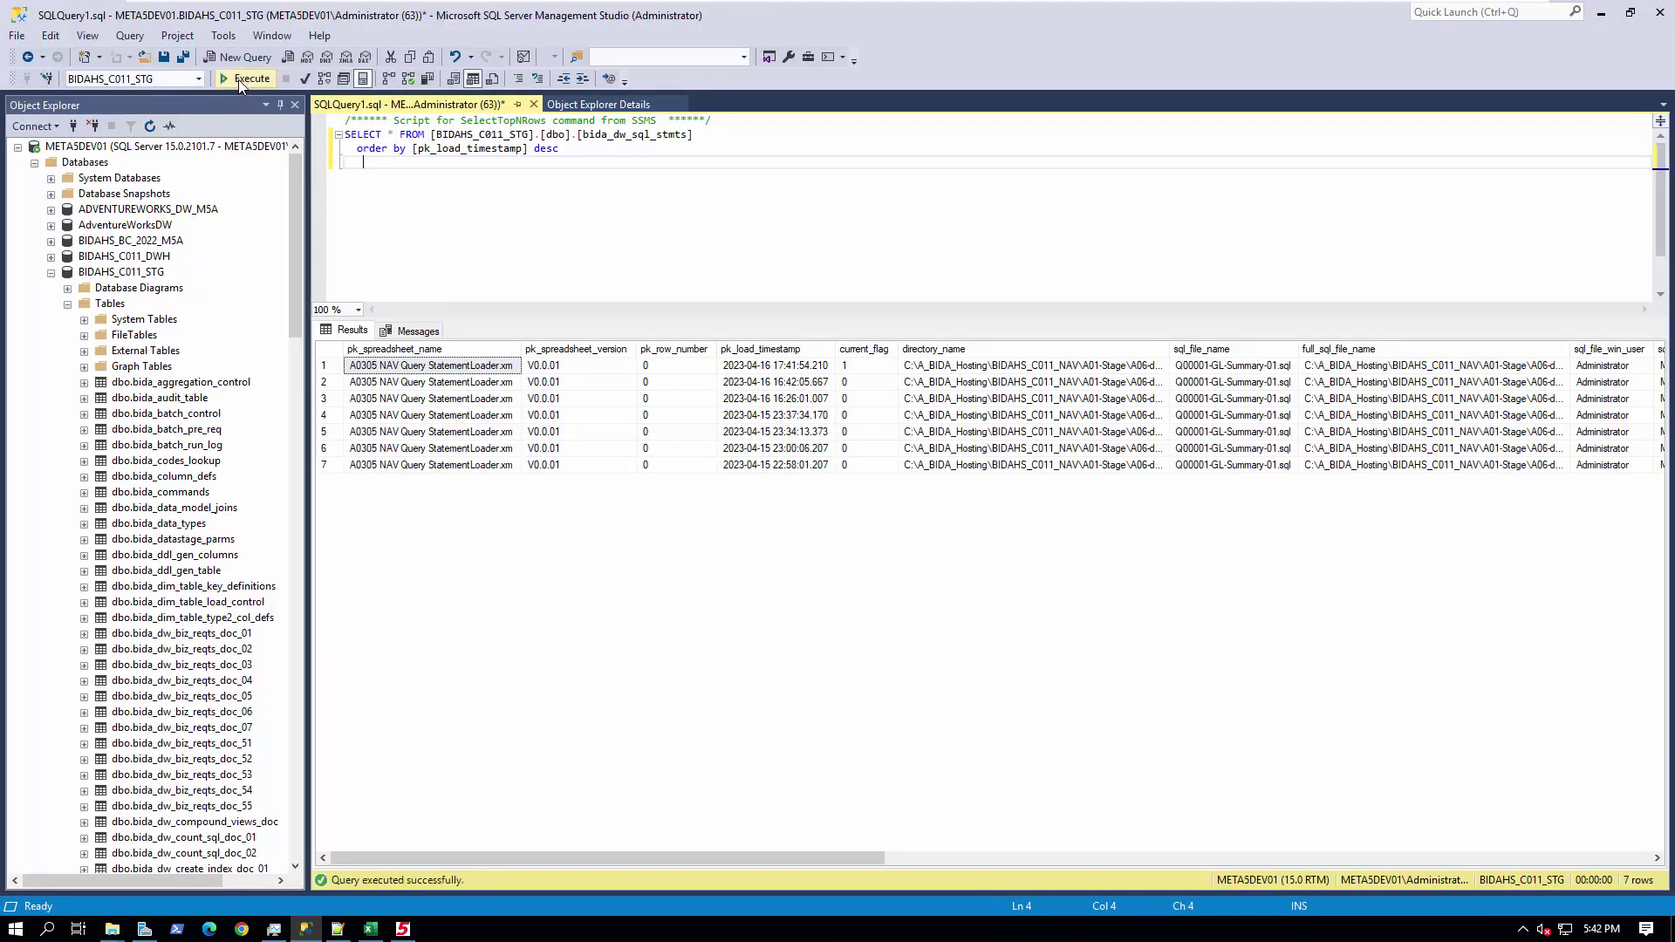
{"action": "left_click", "coordinate": [782, 366]}
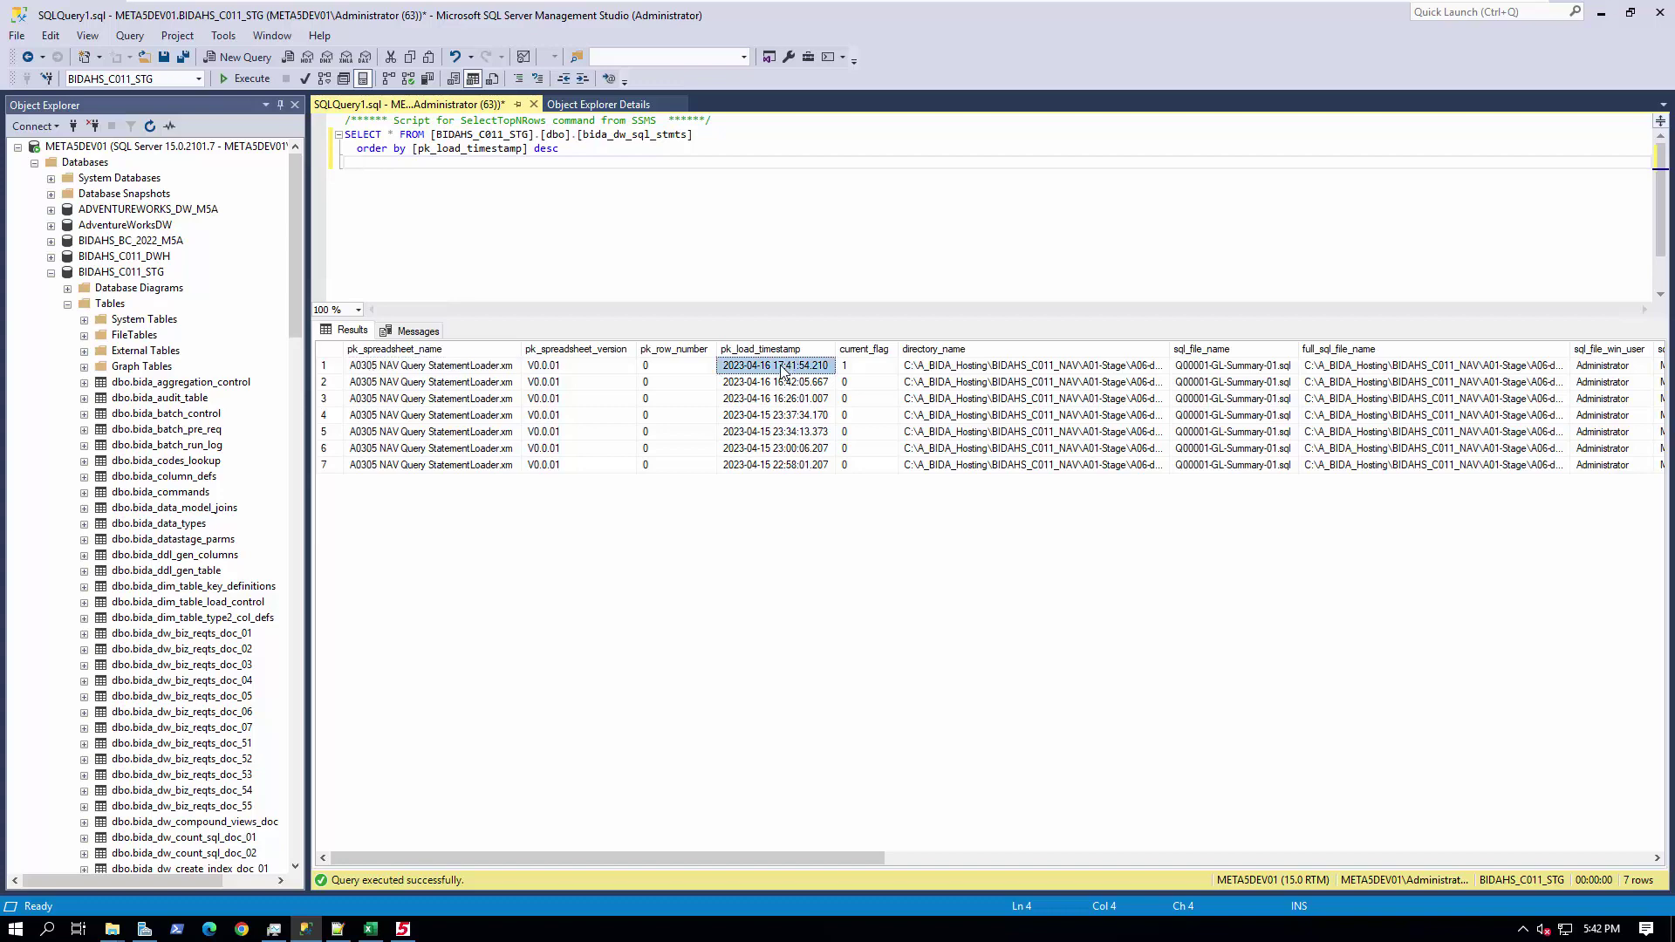
{"action": "left_click", "coordinate": [340, 370]}
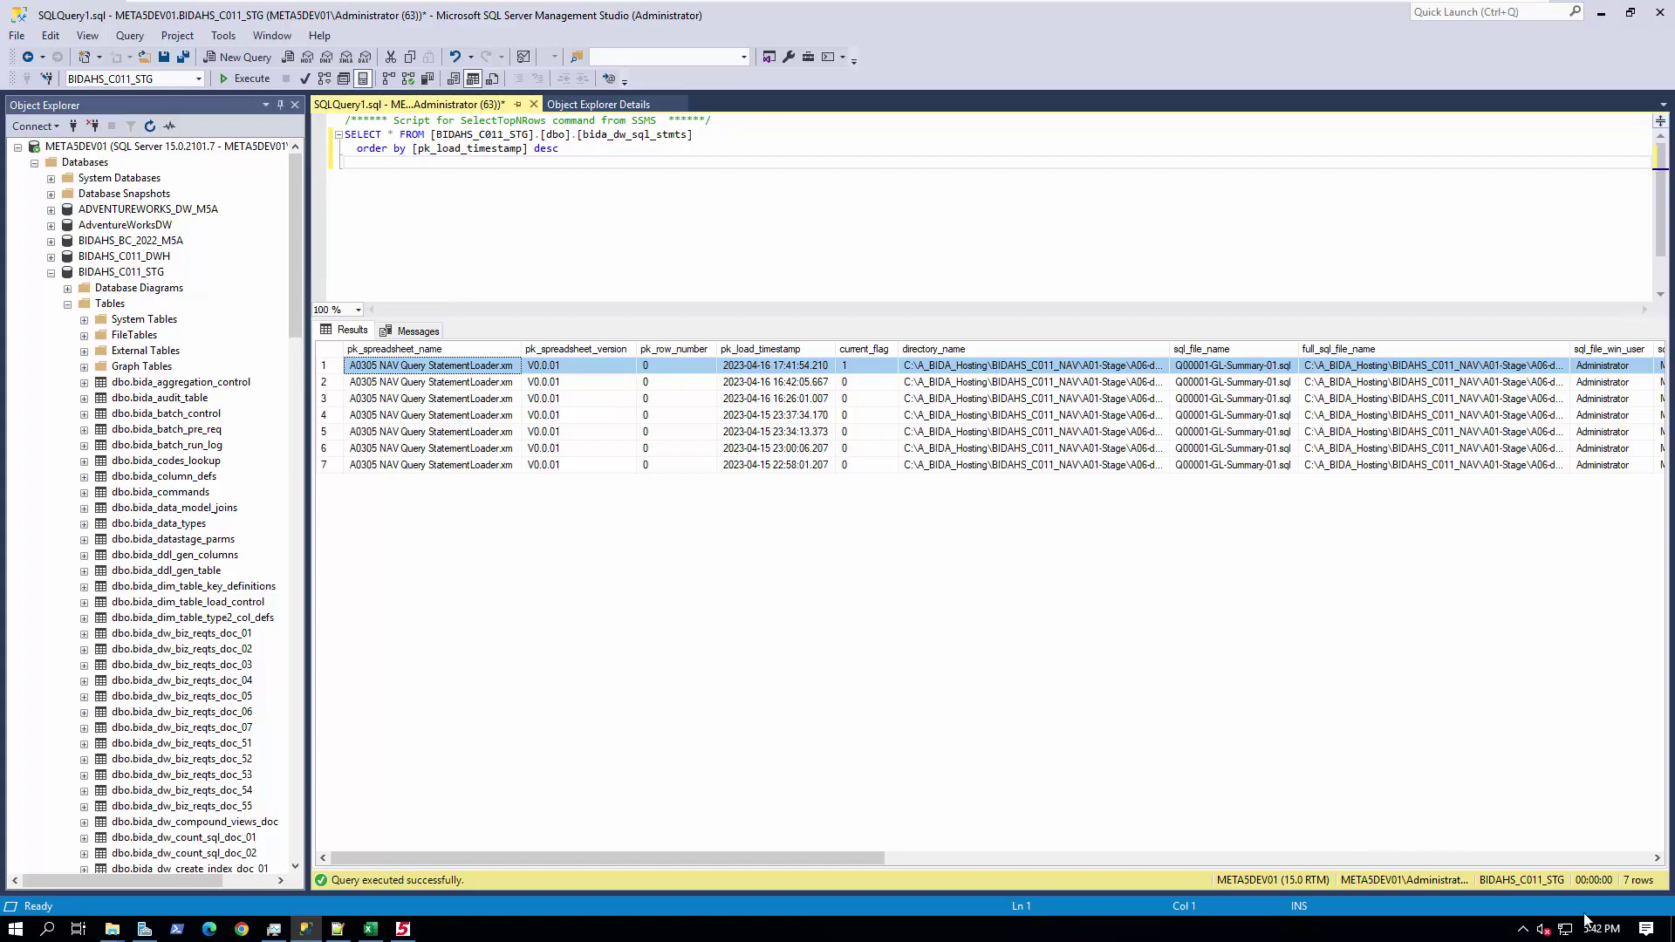
{"action": "left_click", "coordinate": [1570, 857]}
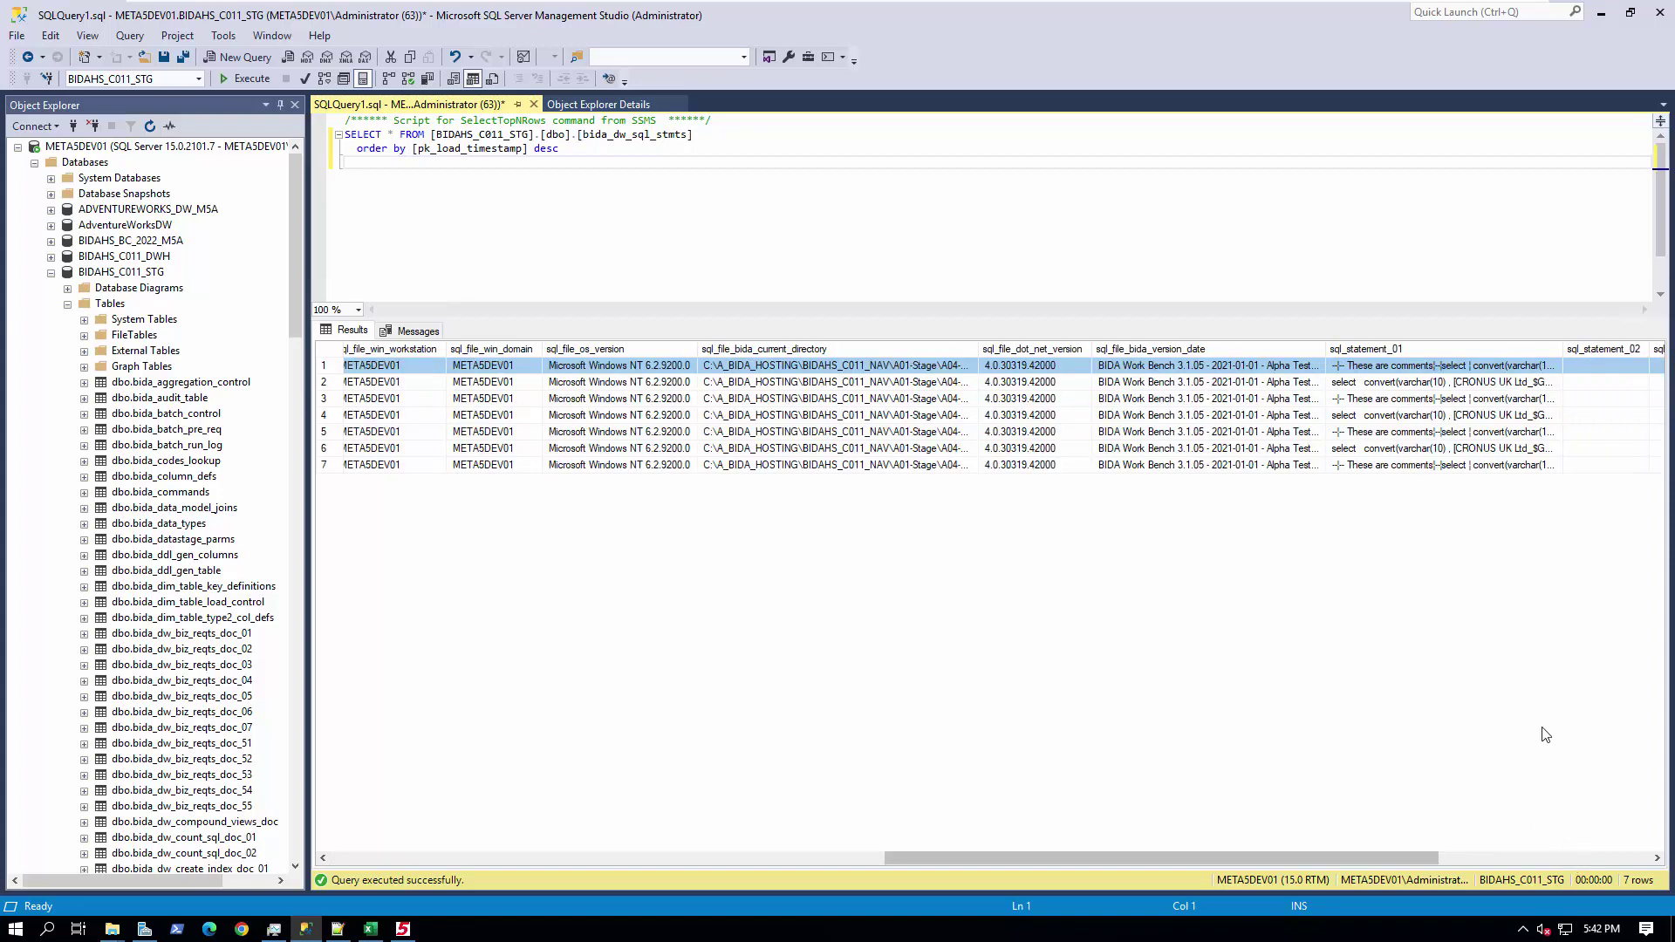
- Copy the first row's sql_statement_01 SQL text
{"action": "left_click", "coordinate": [1369, 370]}
{"action": "right_click", "coordinate": [1370, 369]}
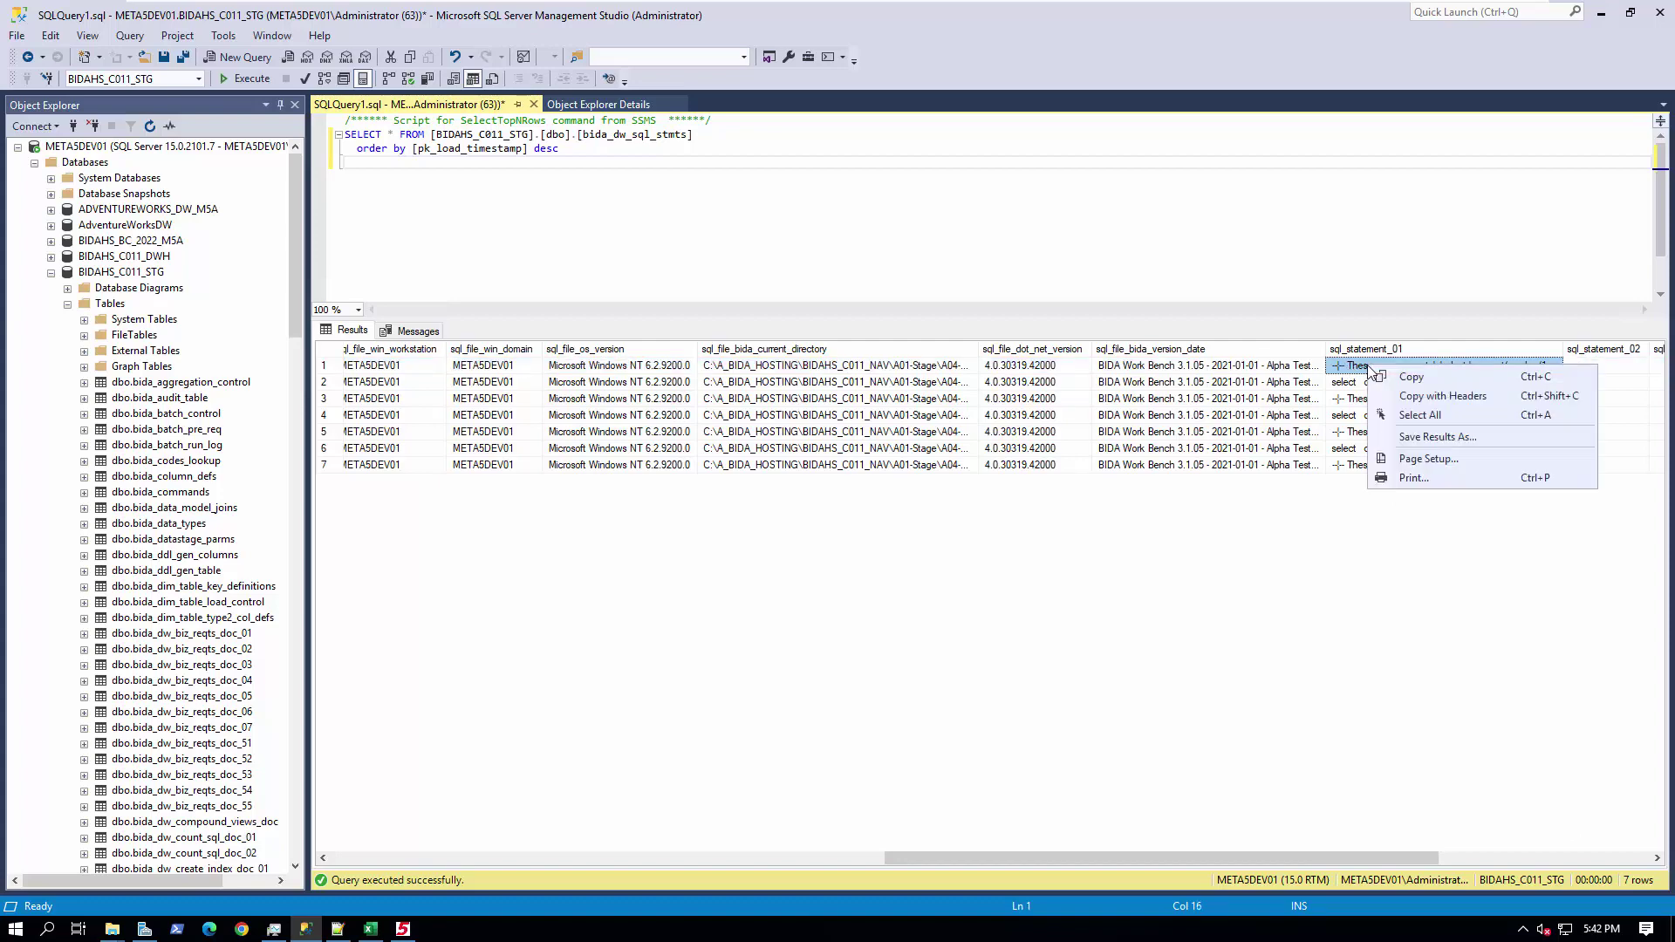
{"action": "left_click", "coordinate": [1413, 377]}
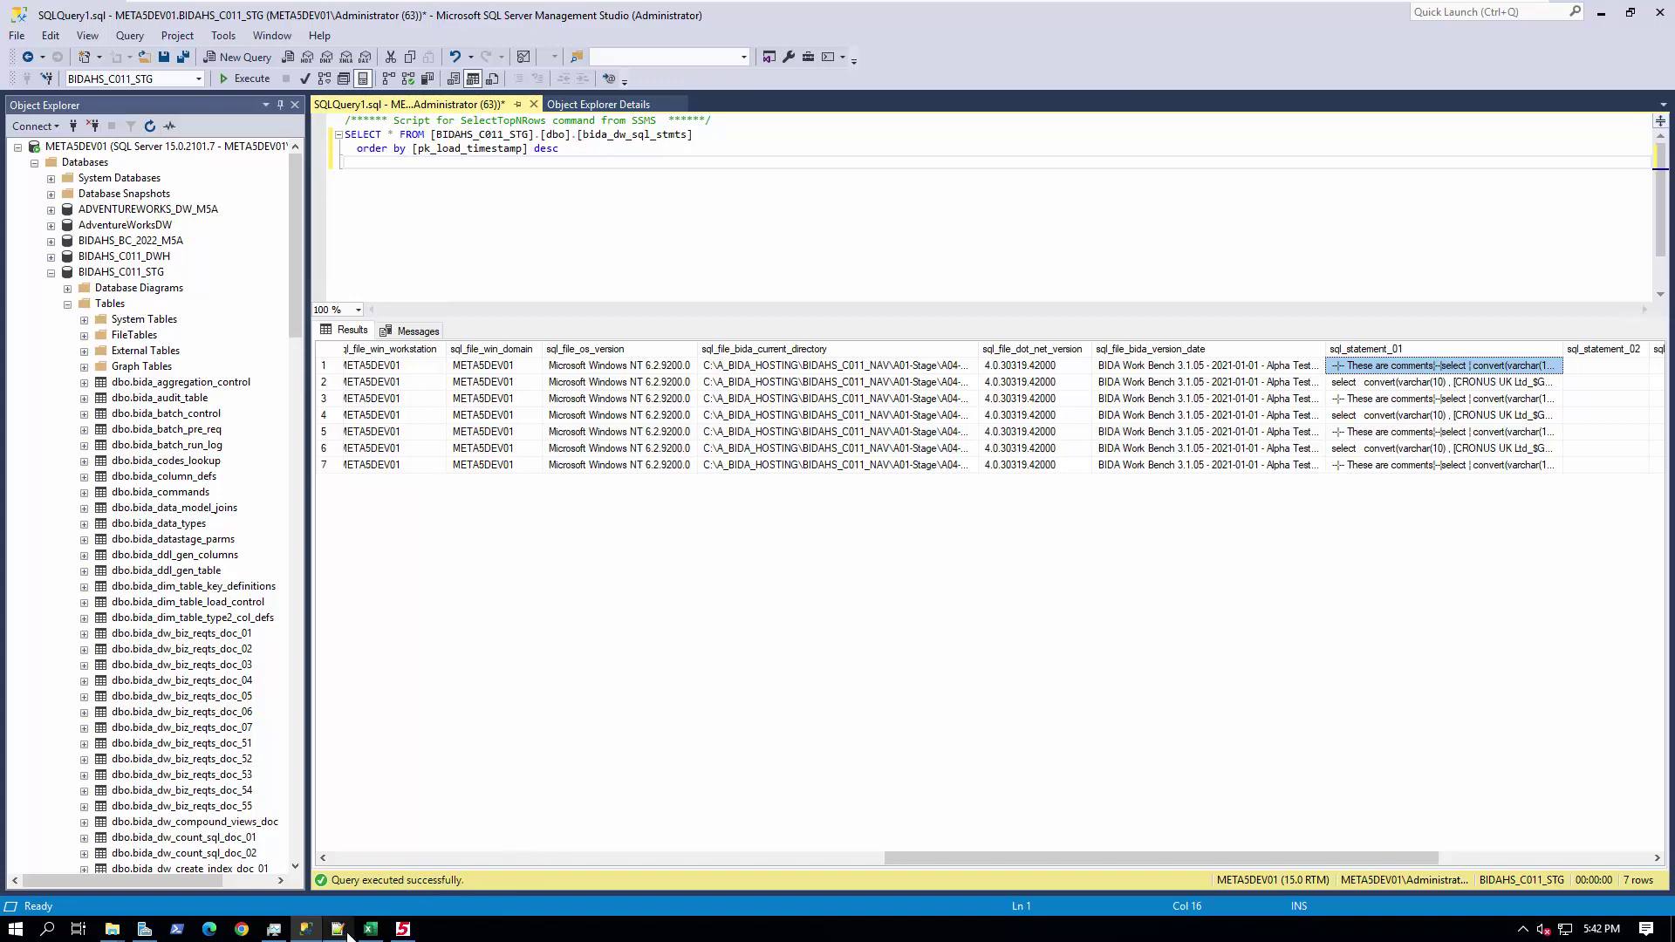
{"action": "left_click", "coordinate": [351, 879]}
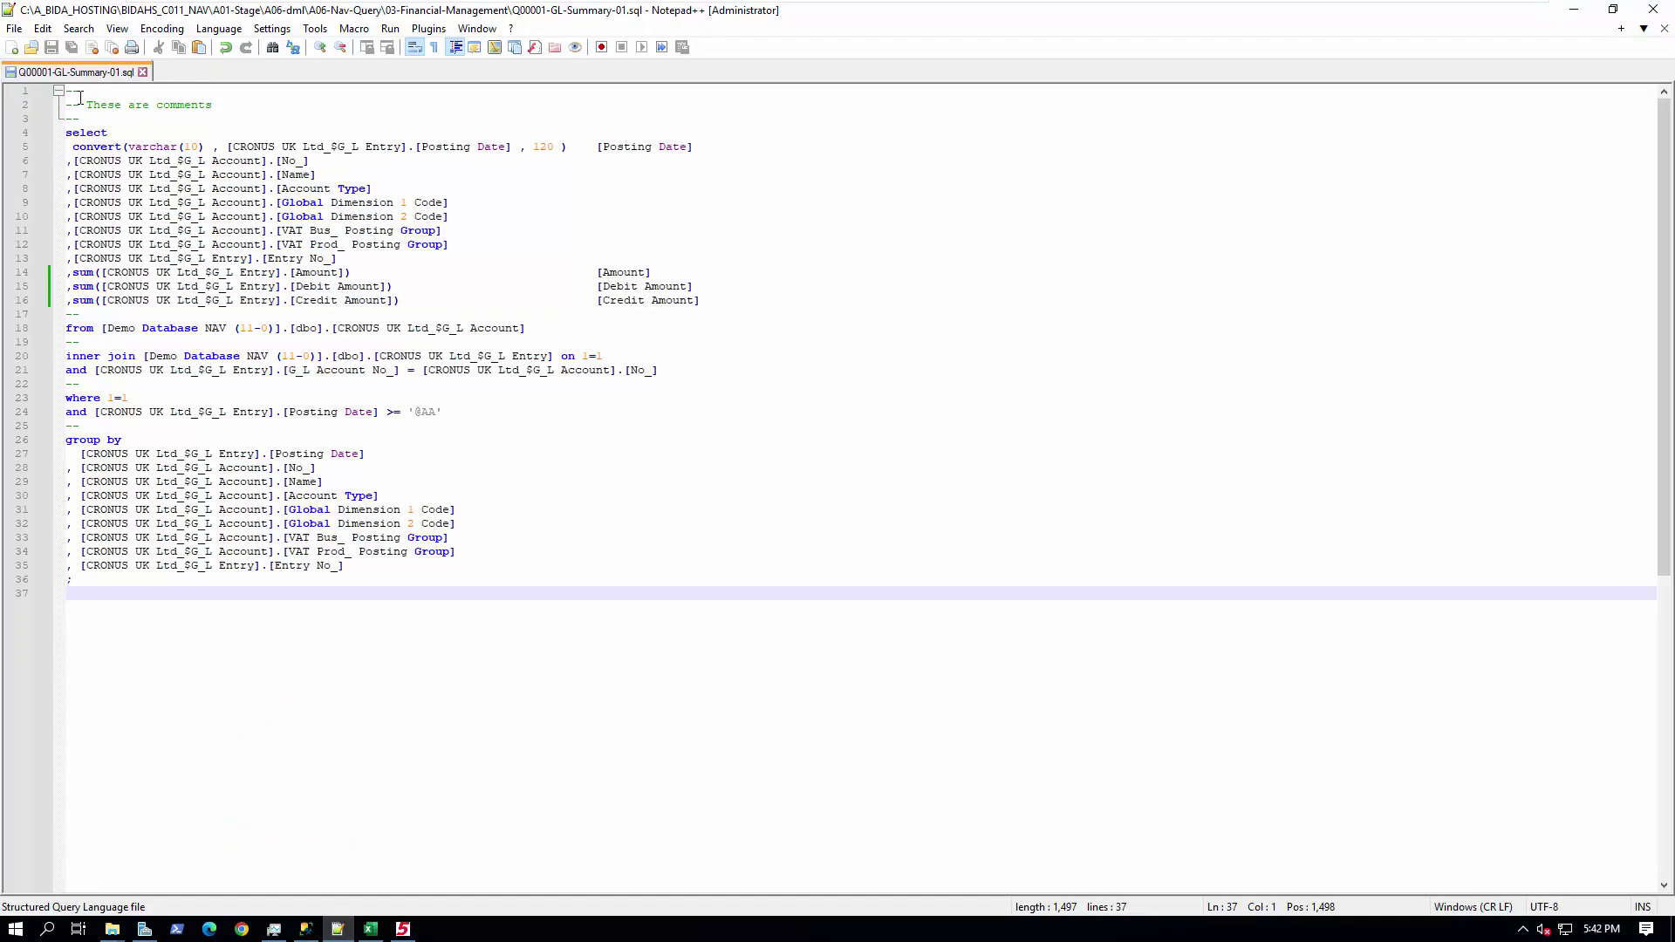
- Paste the copied stored SQL into a new Notepad++ document
{"action": "left_click", "coordinate": [12, 48]}
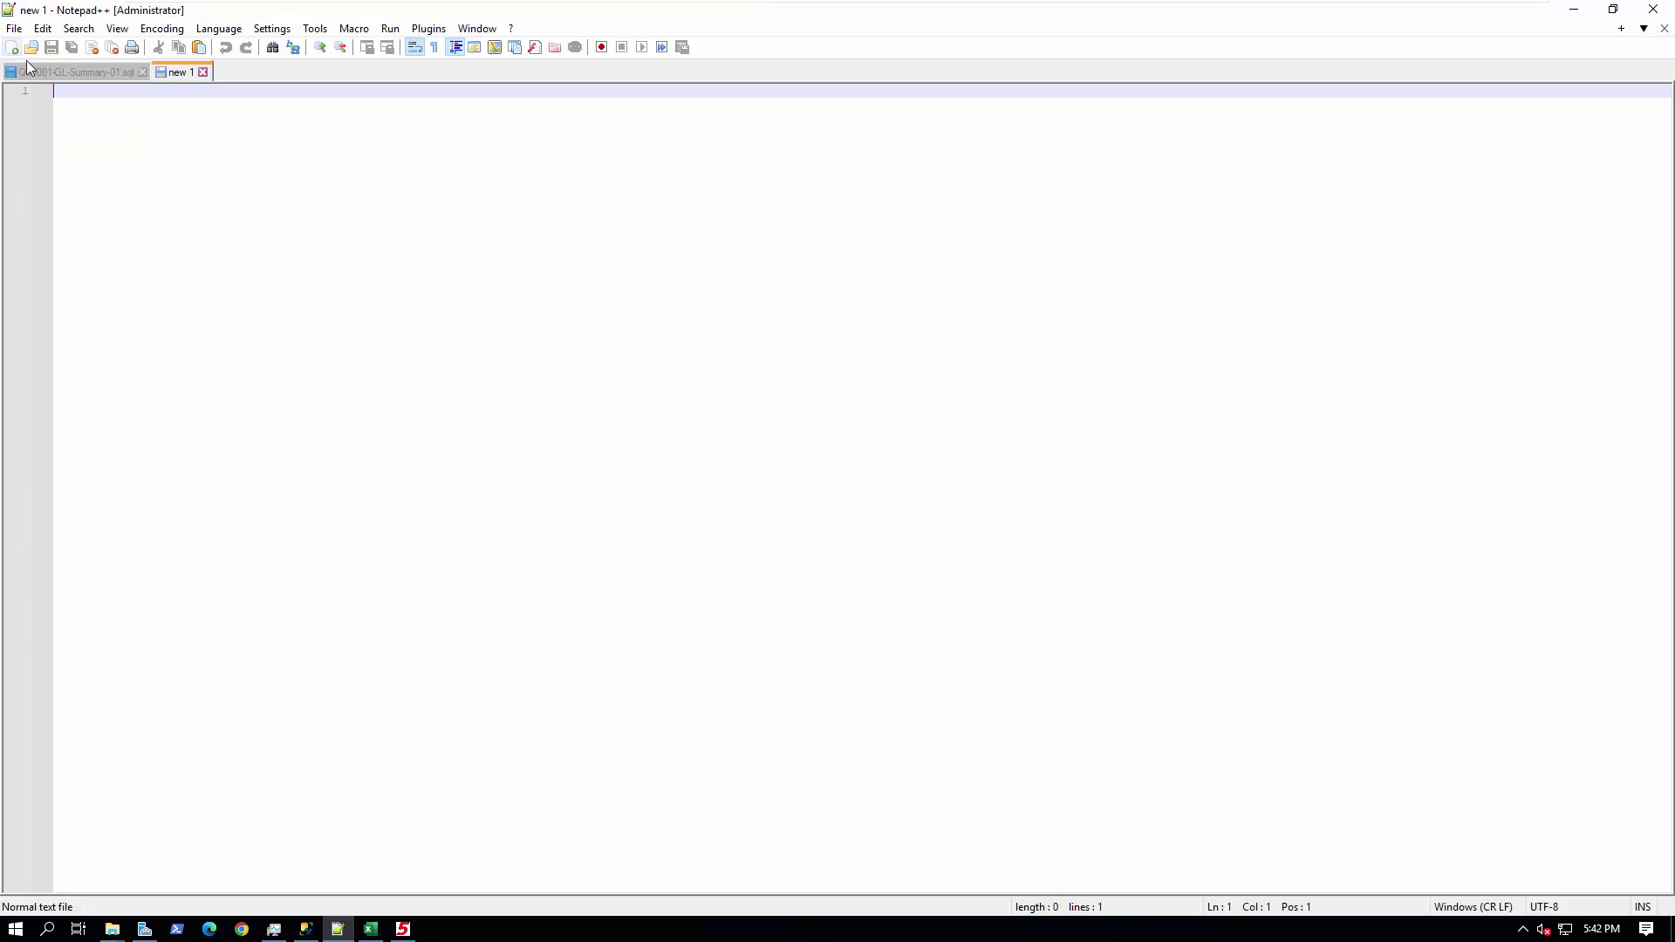
{"action": "right_click", "coordinate": [97, 111]}
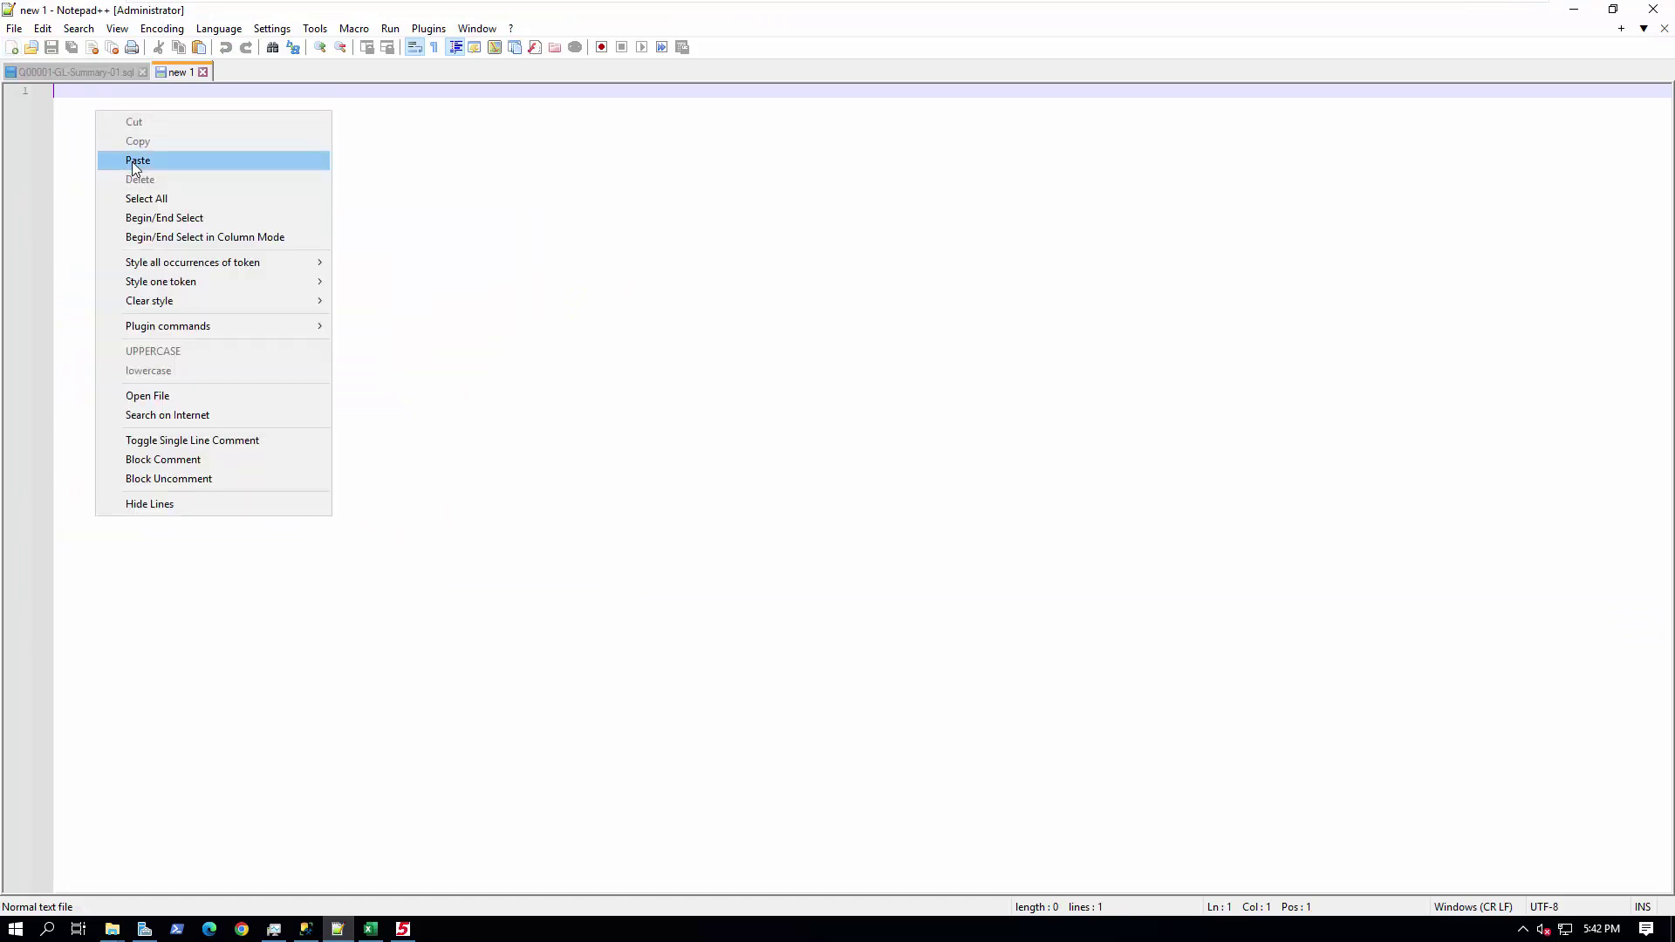
{"action": "left_click", "coordinate": [133, 163]}
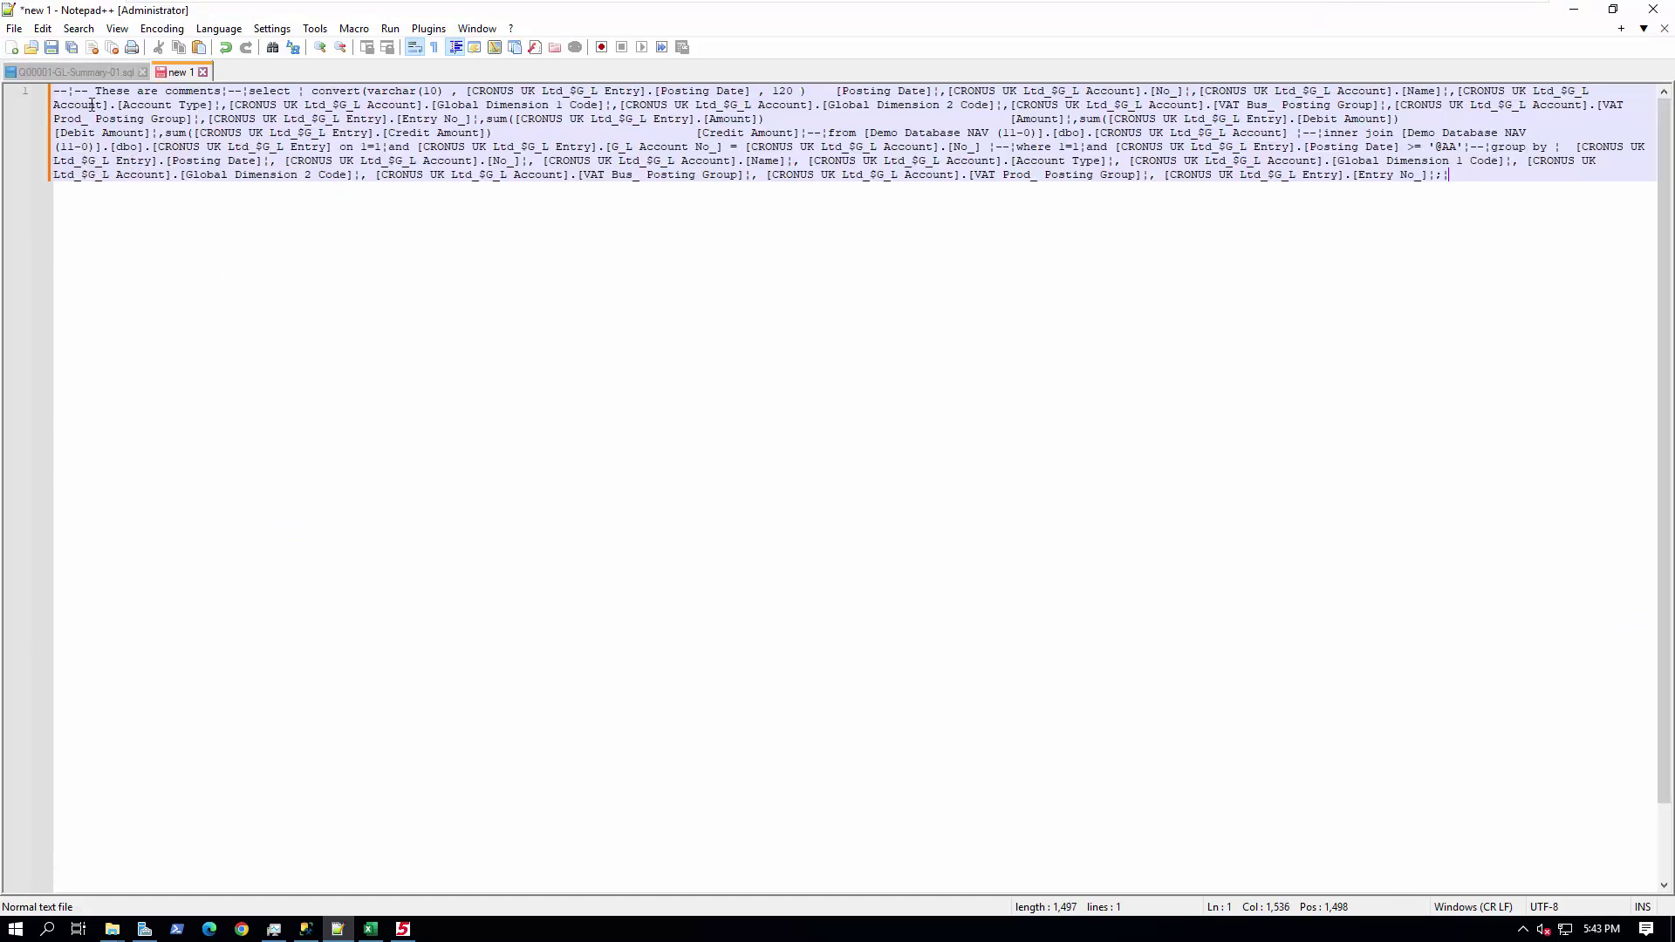
- Replace all 36 ¦ separators with \n in Extended mode, restoring the 37-line query
{"action": "left_click_drag", "start_coordinate": [75, 93], "coordinate": [69, 93]}
{"action": "left_click", "coordinate": [78, 29]}
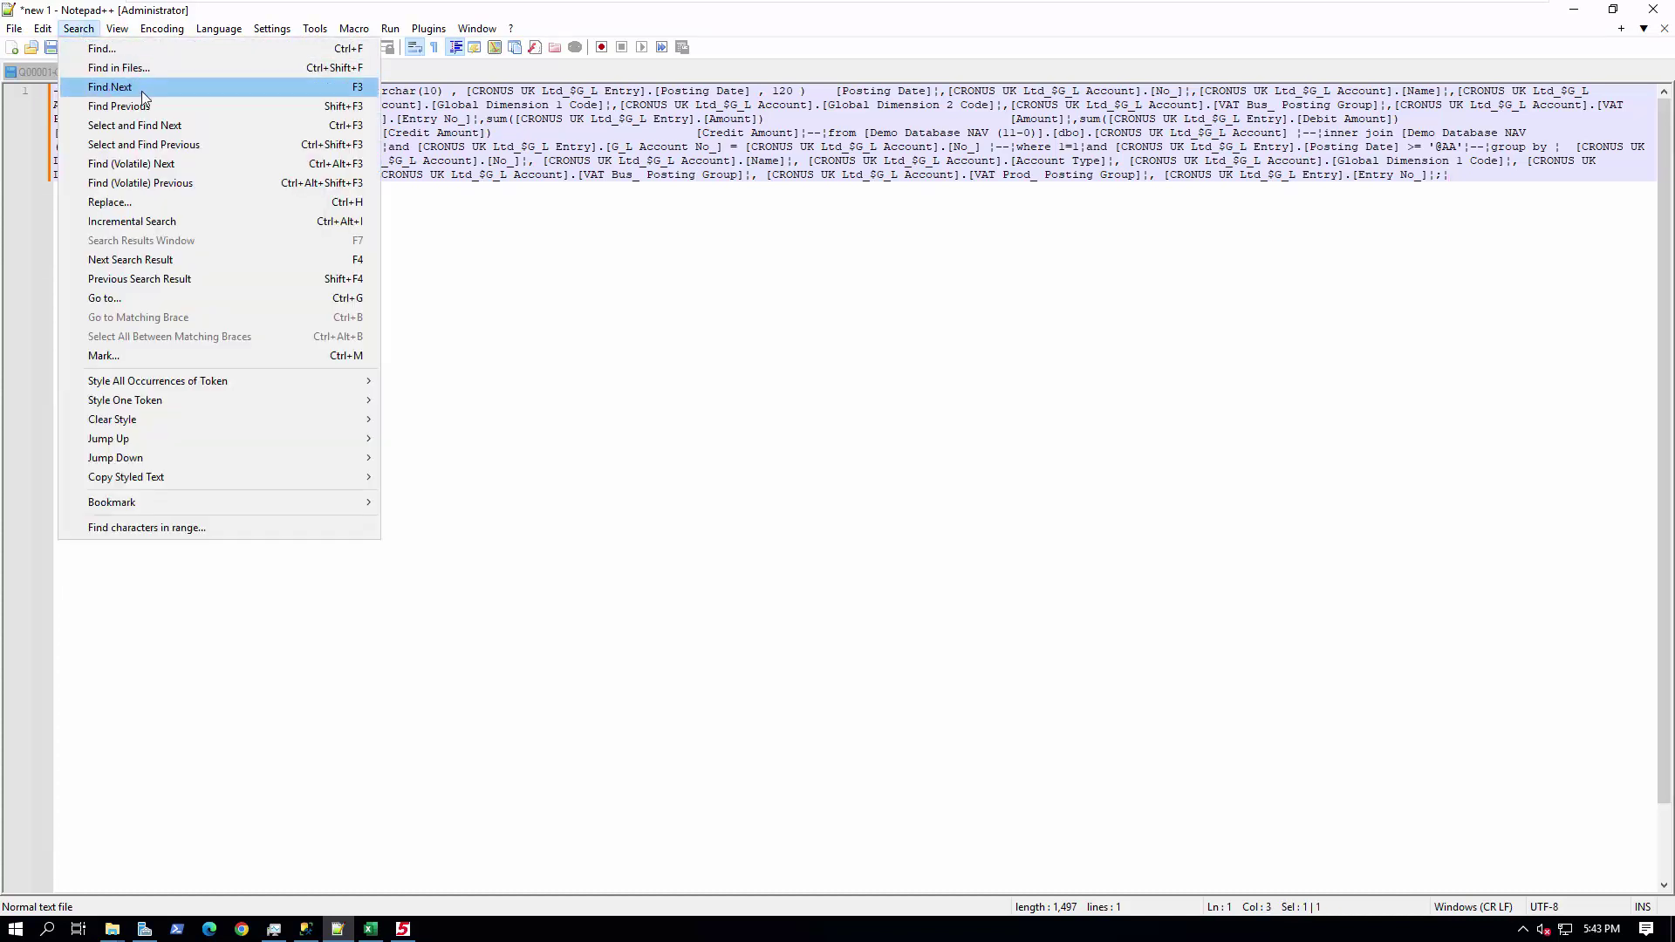
{"action": "left_click", "coordinate": [139, 202]}
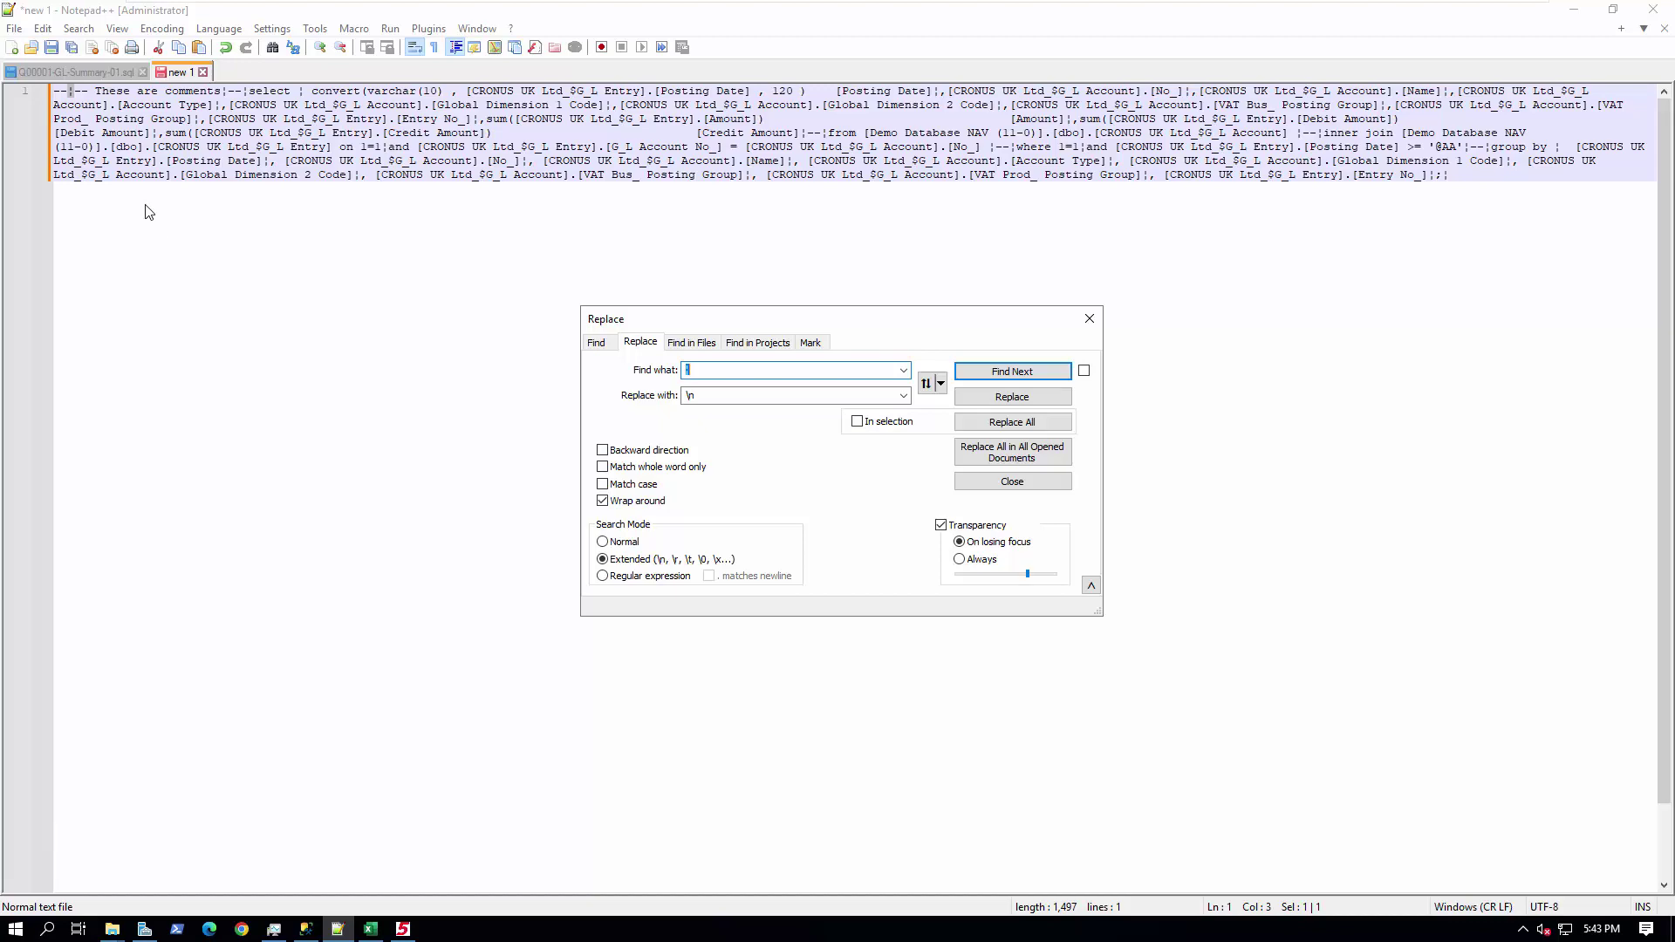
{"action": "left_click", "coordinate": [1012, 422]}
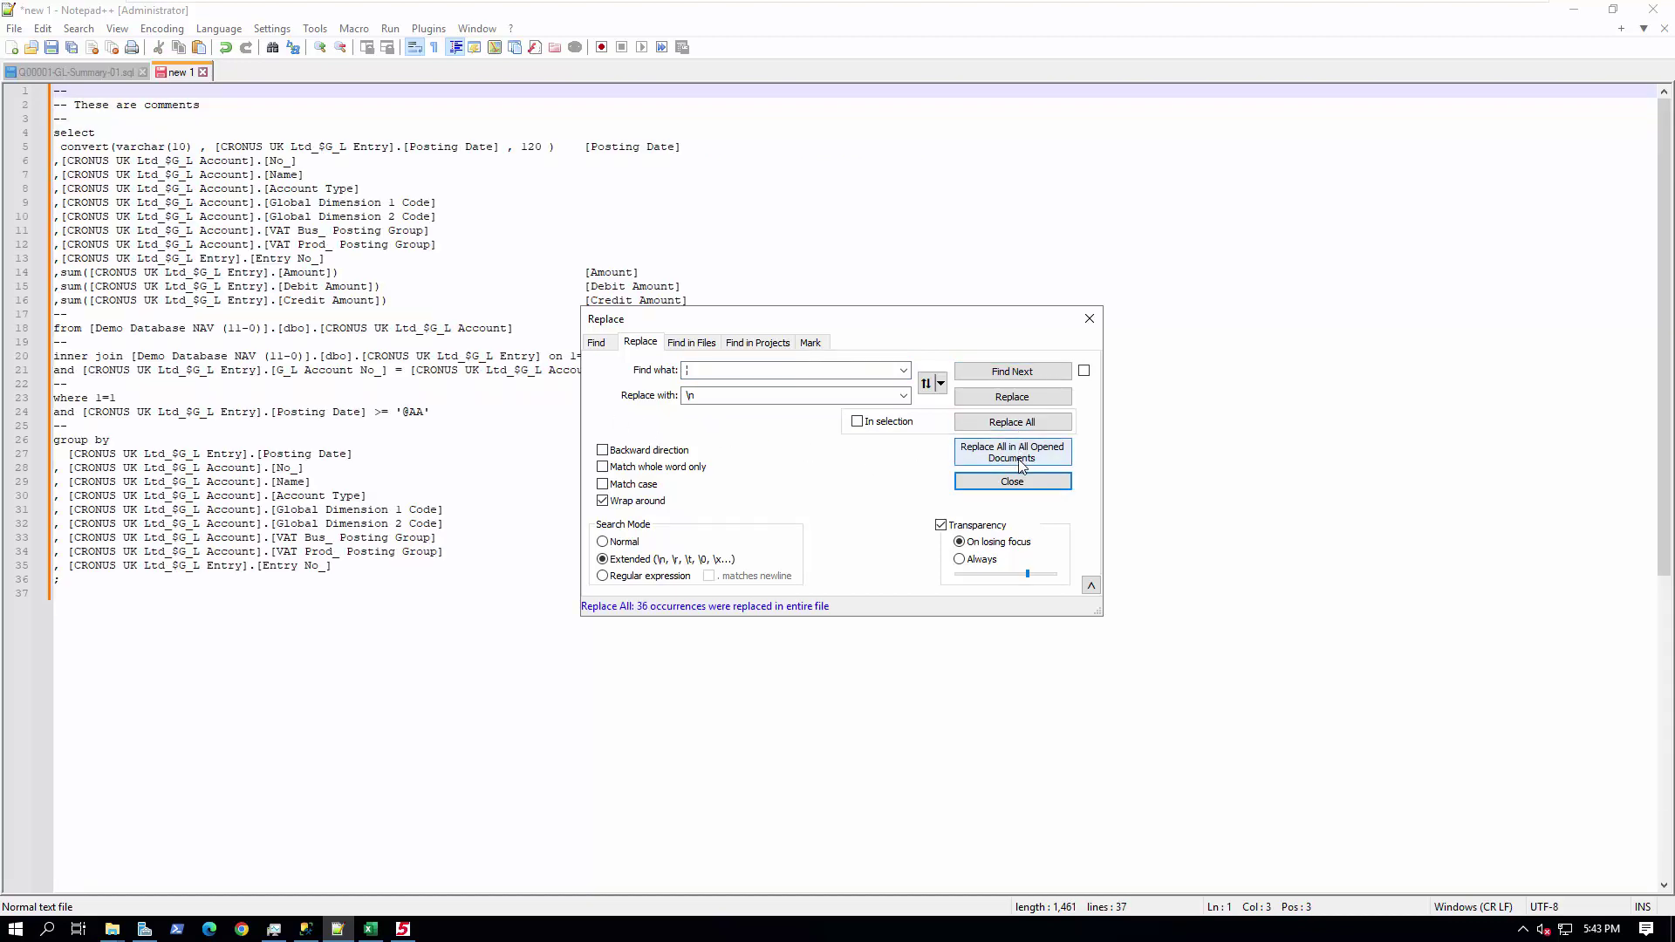
{"action": "left_click", "coordinate": [1012, 482]}
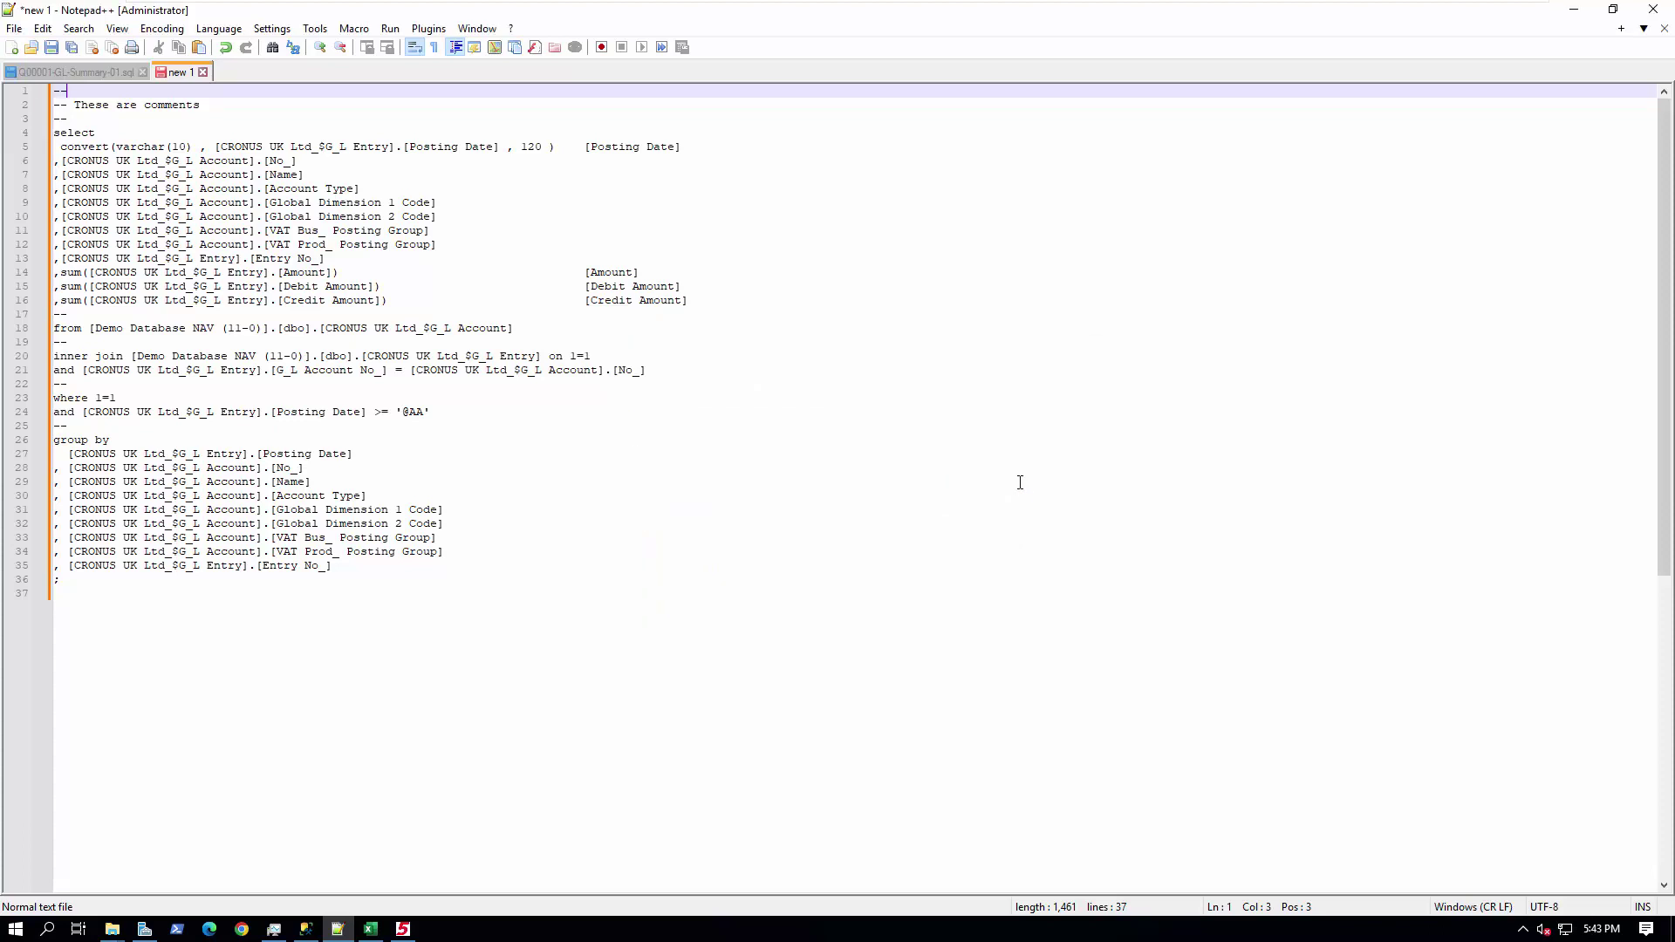
- Set the load SQL comments and pipe-as-newline options in B6 and B7 to No
{"action": "left_click", "coordinate": [370, 929]}
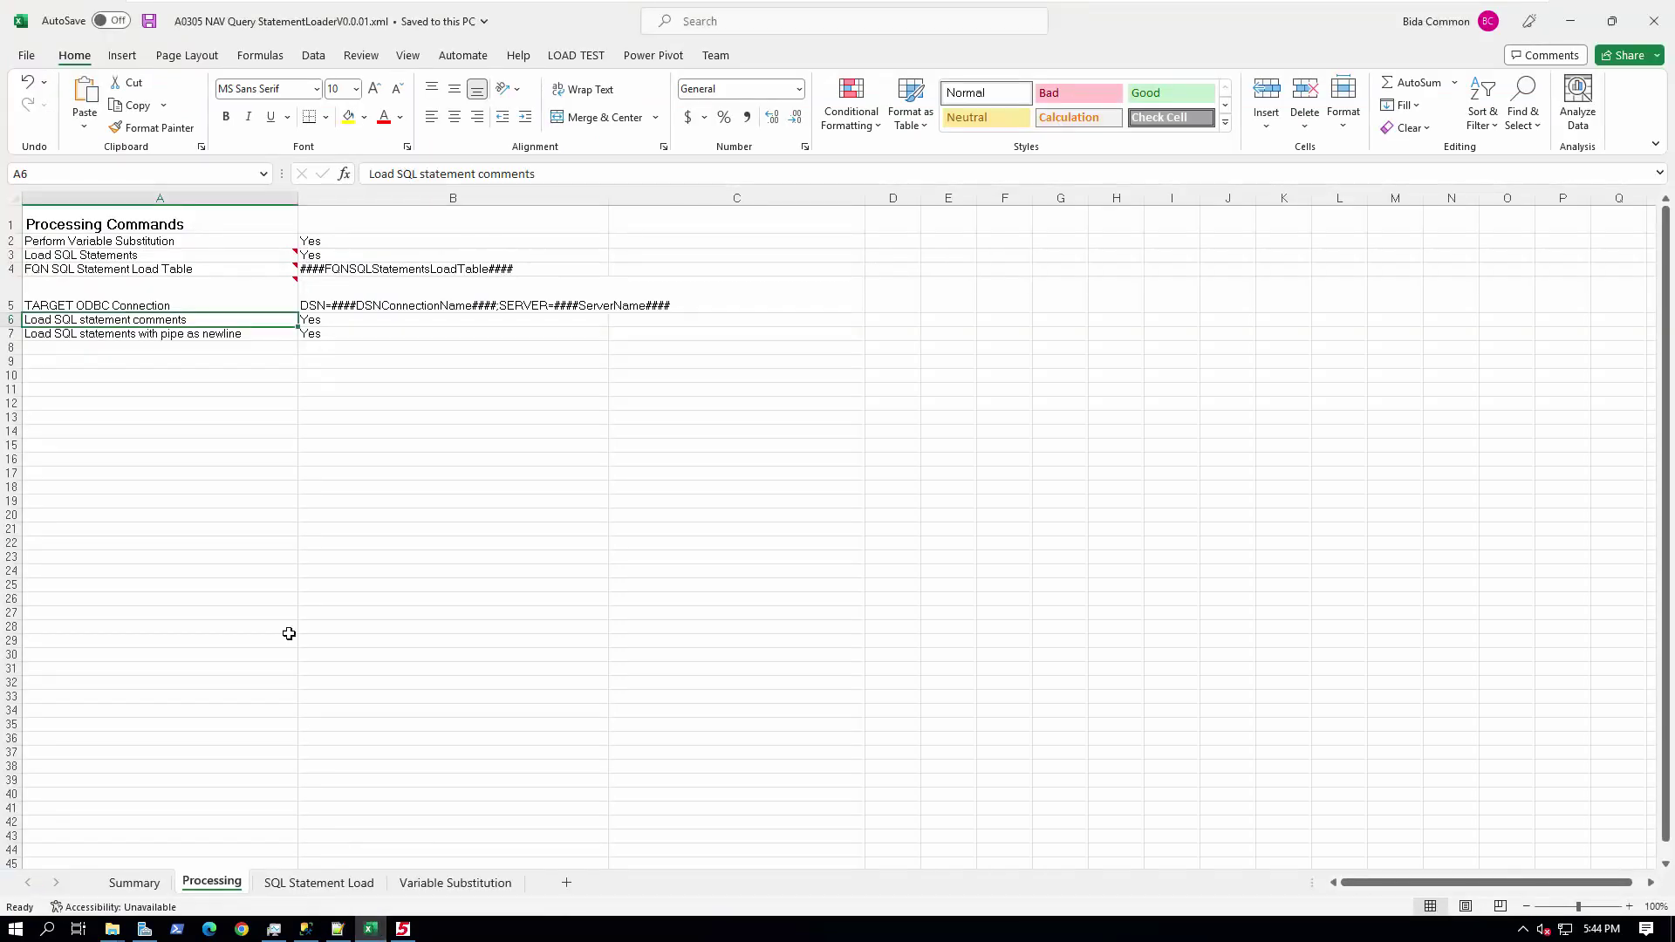
{"action": "left_click", "coordinate": [338, 325]}
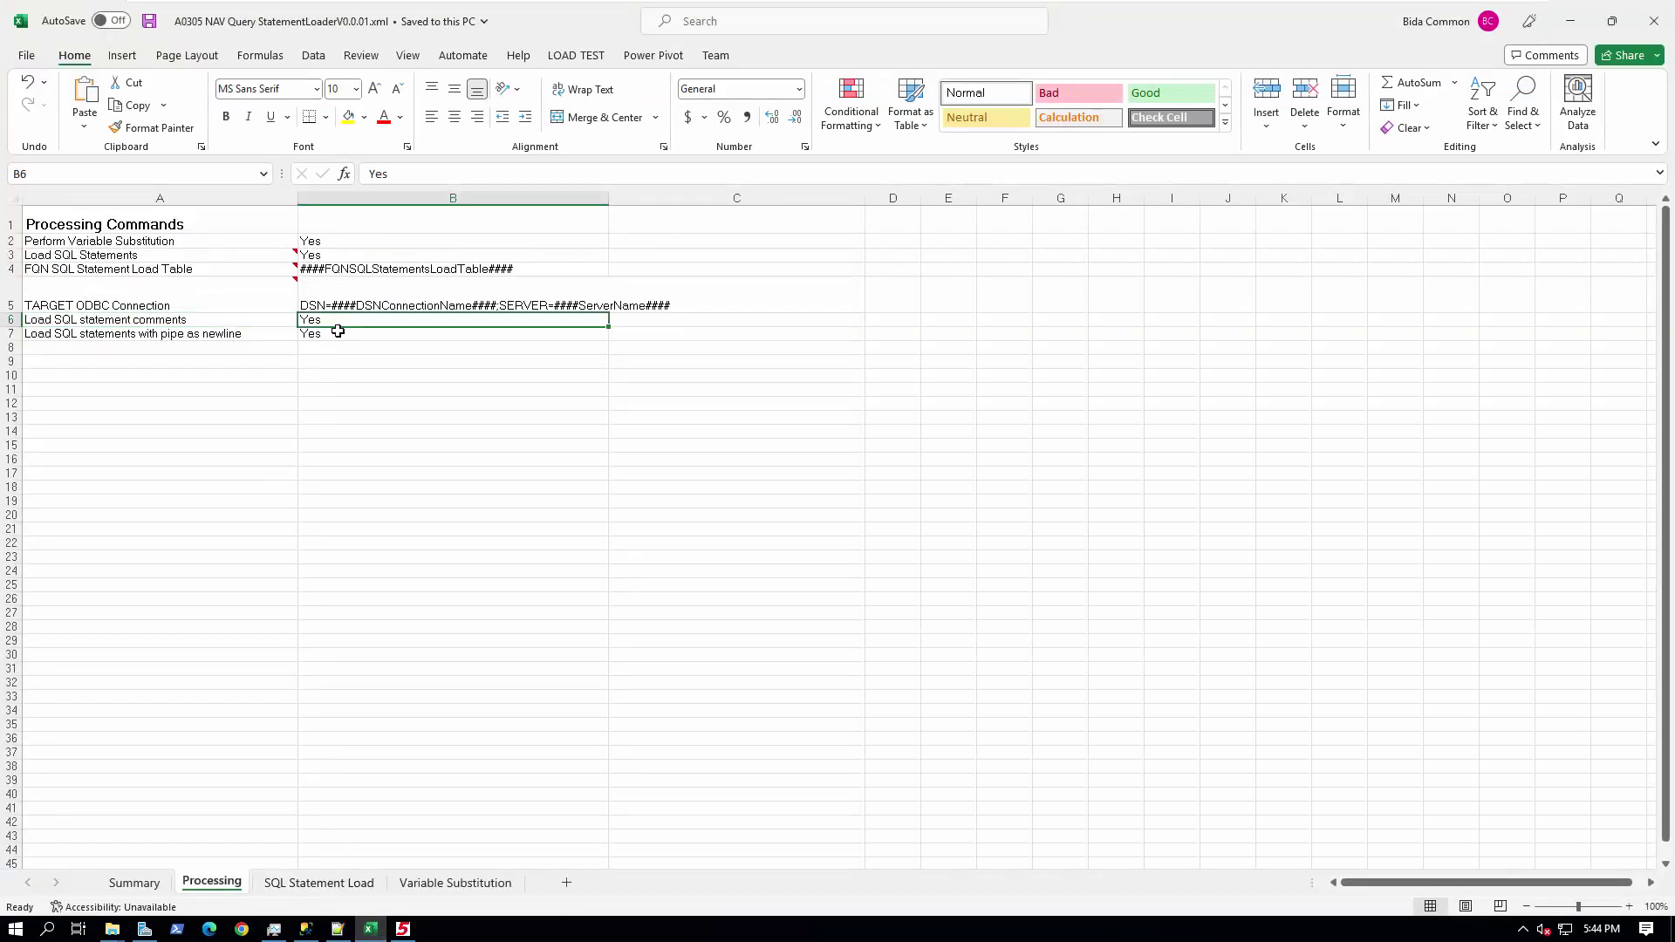
{"action": "type", "text": "No"}
{"action": "key", "text": "Return"}
{"action": "type", "text": "No"}
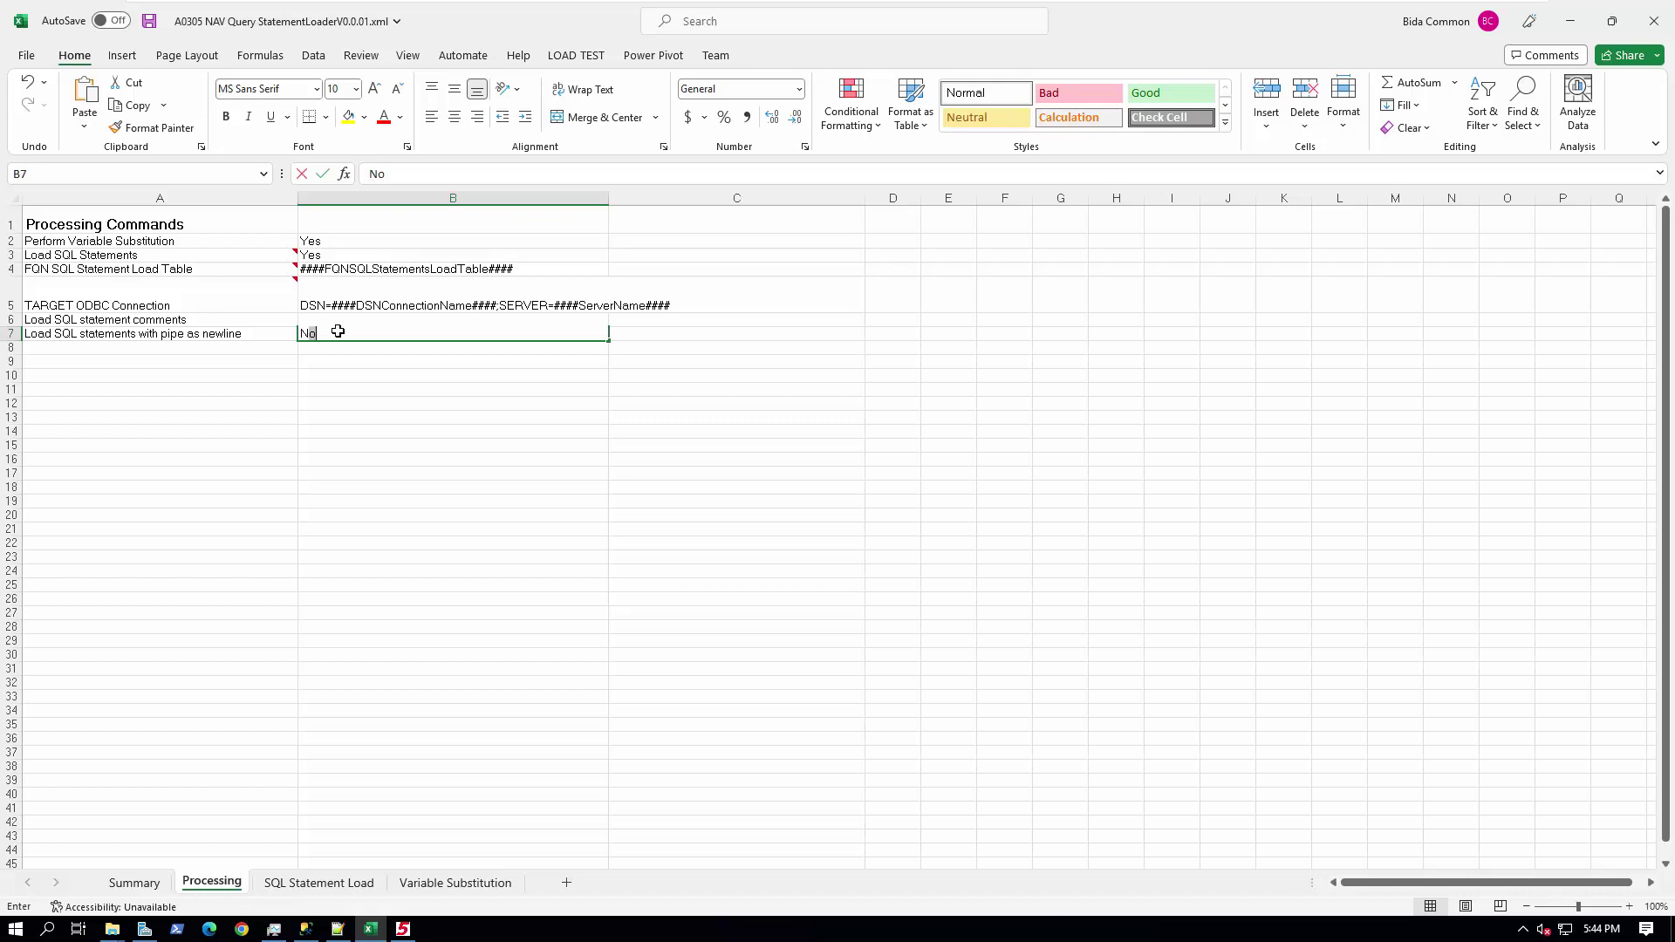
{"action": "key", "text": "Return"}
- Save the loader workbook, keeping XML Spreadsheet 2003 format
{"action": "left_click", "coordinate": [149, 21]}
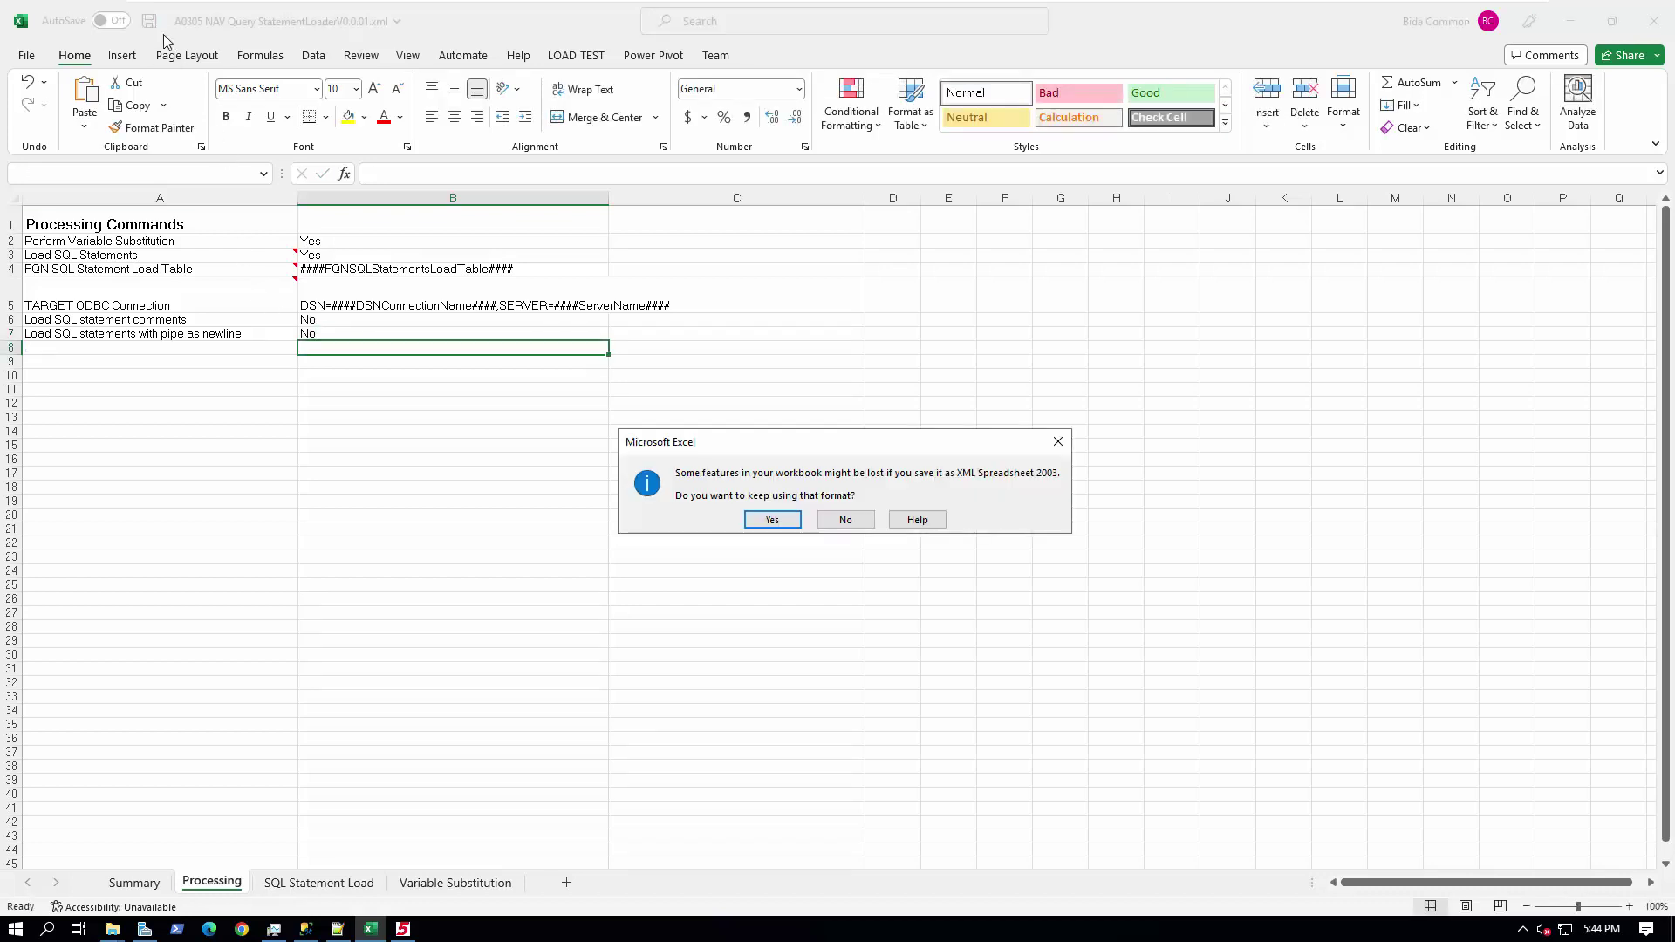
{"action": "left_click", "coordinate": [785, 521]}
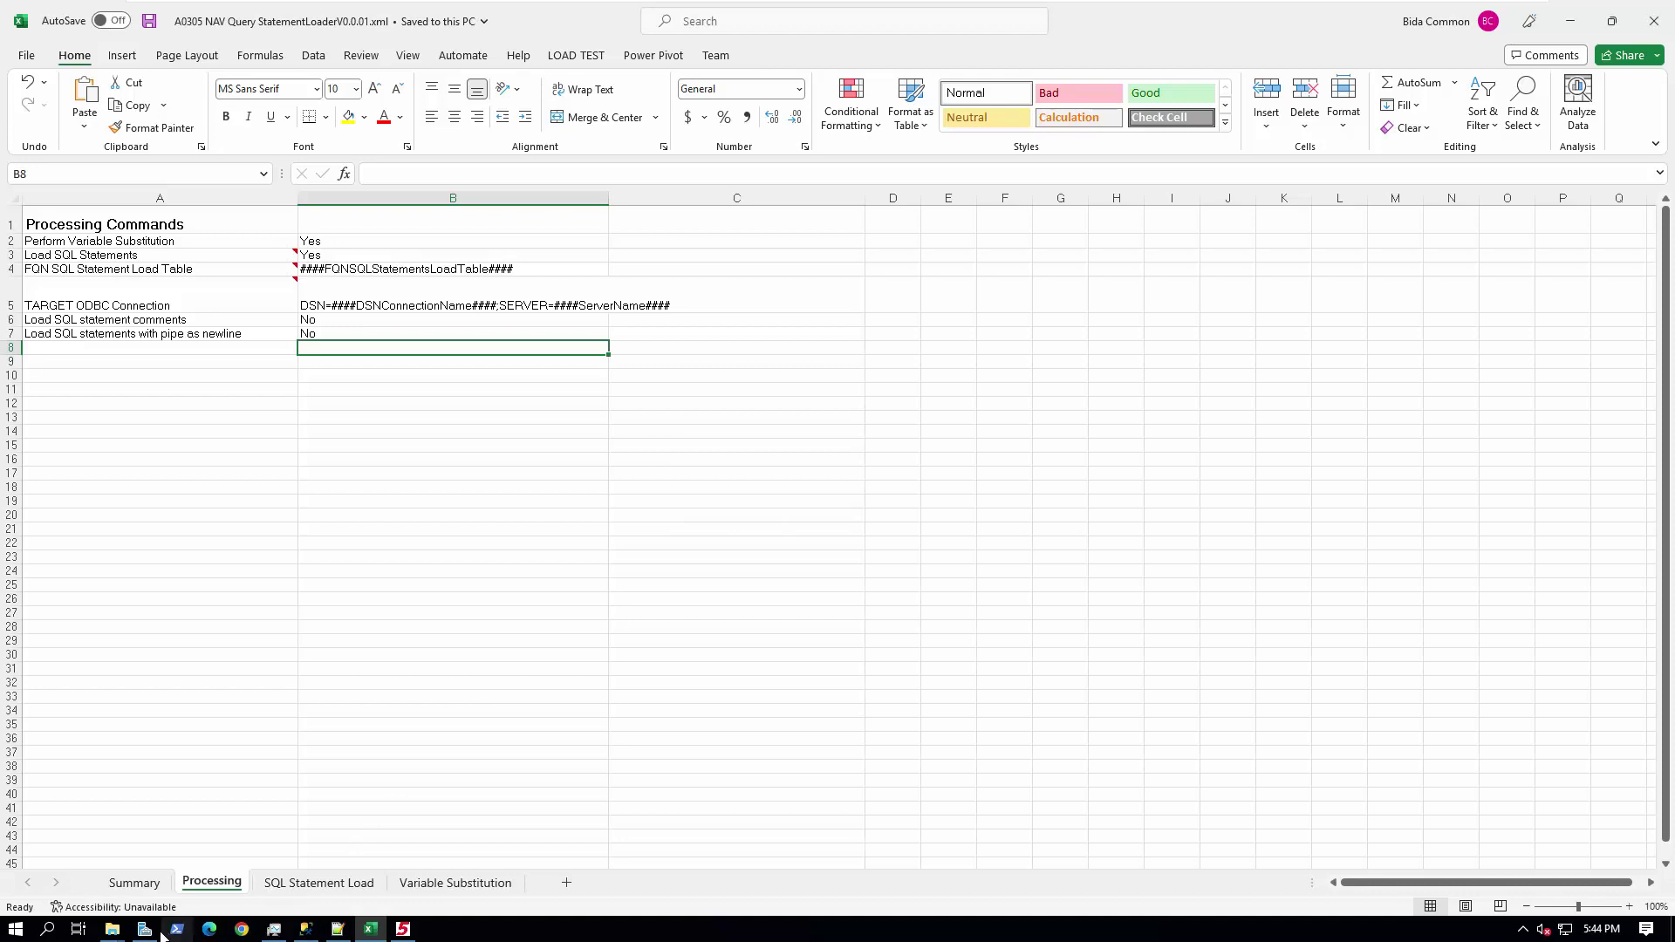
{"action": "left_click", "coordinate": [113, 930]}
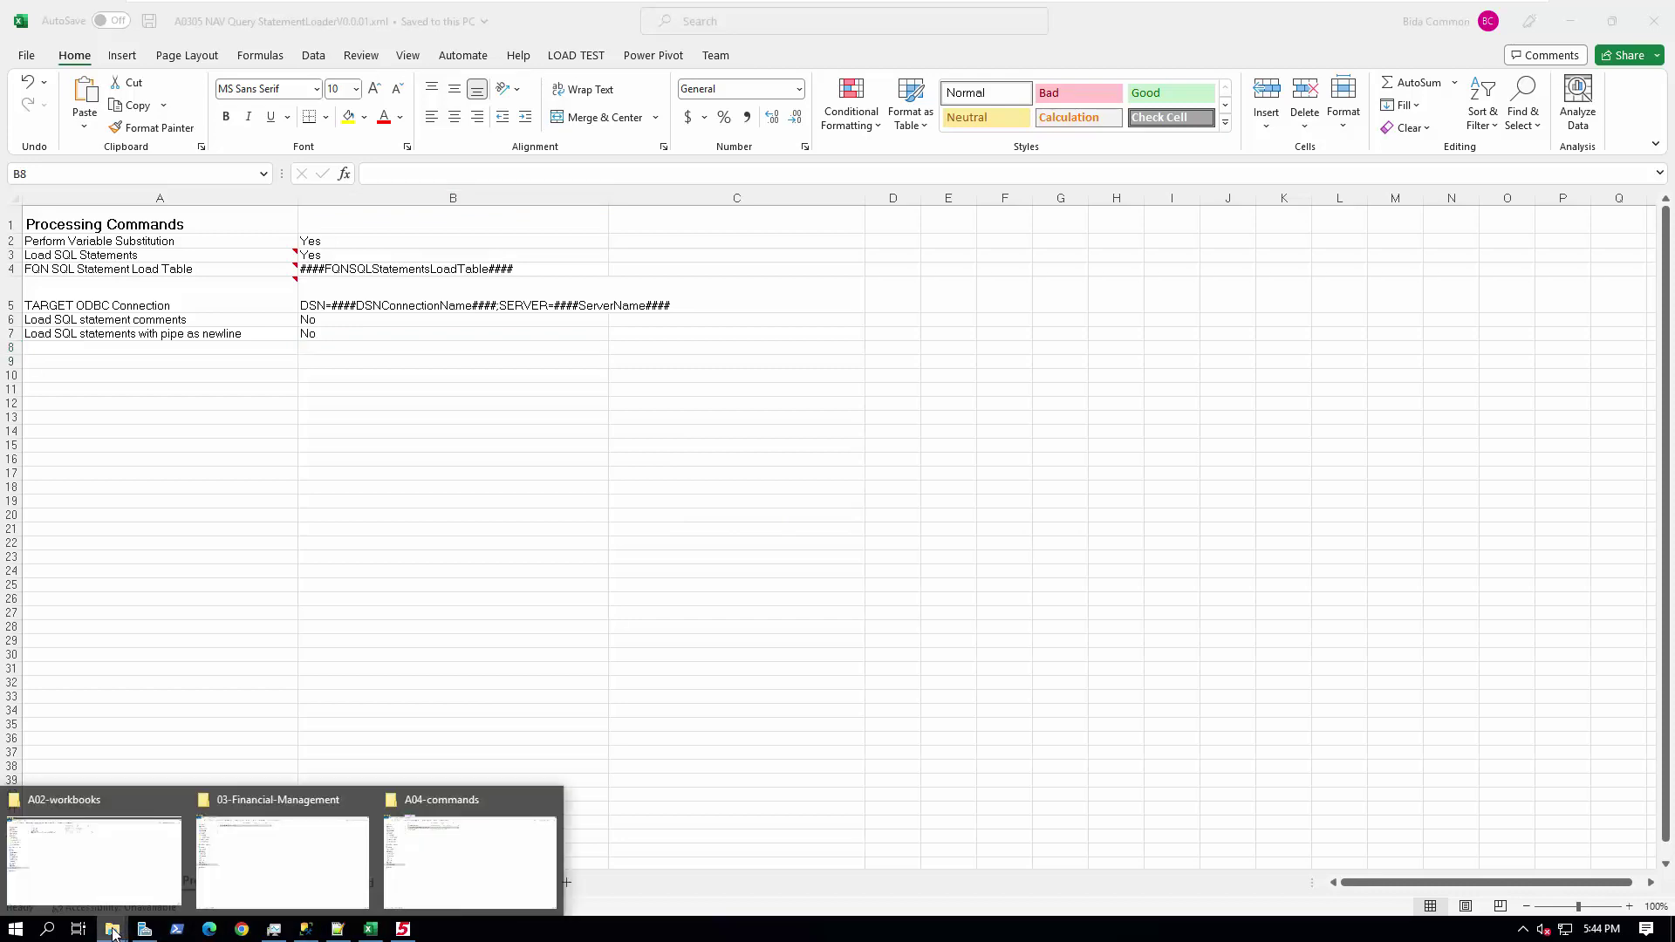
- Run a0305_nav_queries_statement_loader.cmd, requery bida_dw_sql_stmts, and copy the newest row's sql_statement_01
{"action": "left_click", "coordinate": [479, 877]}
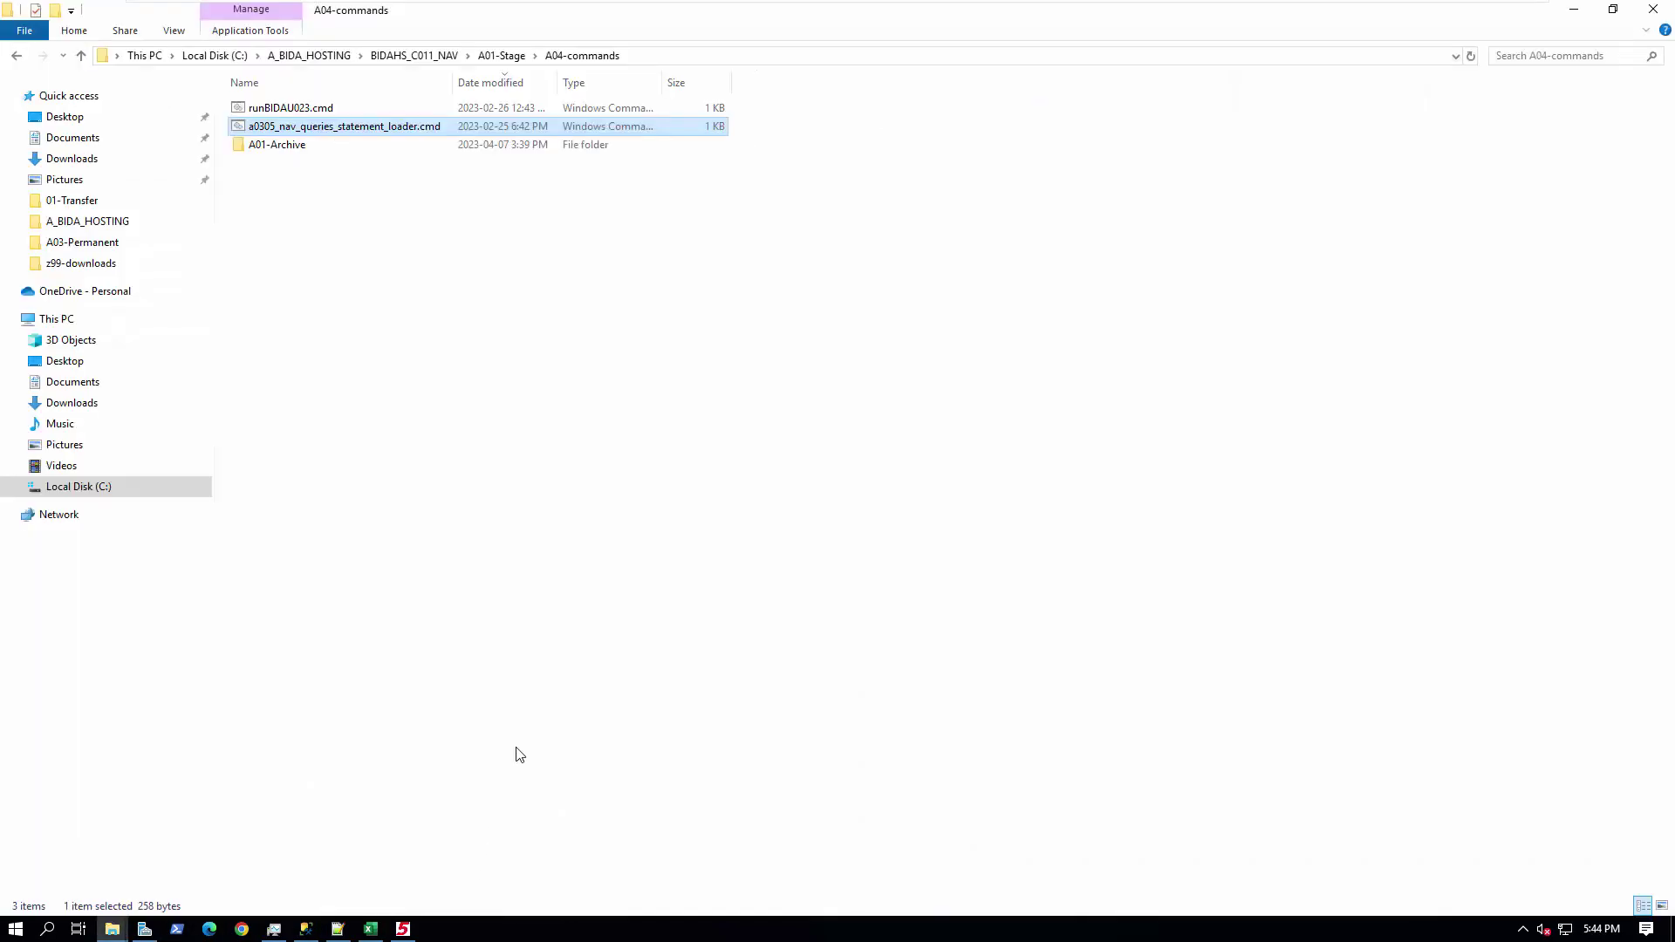
{"action": "double_click", "coordinate": [350, 130]}
{"action": "left_click", "coordinate": [305, 928]}
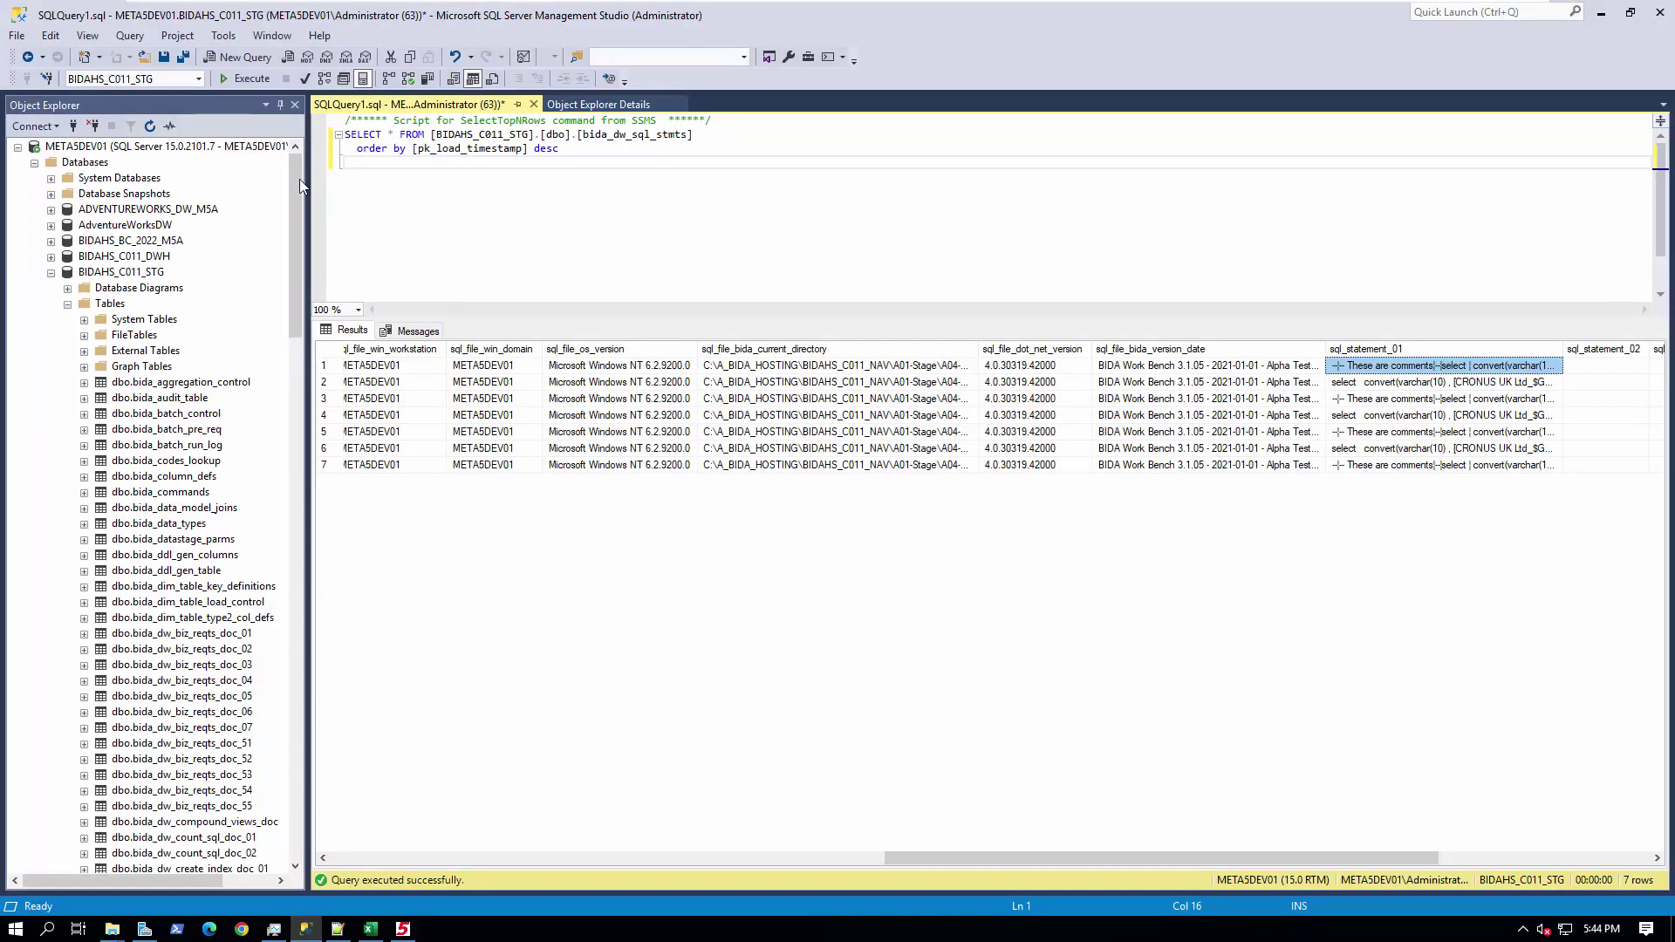
{"action": "left_click", "coordinate": [248, 79]}
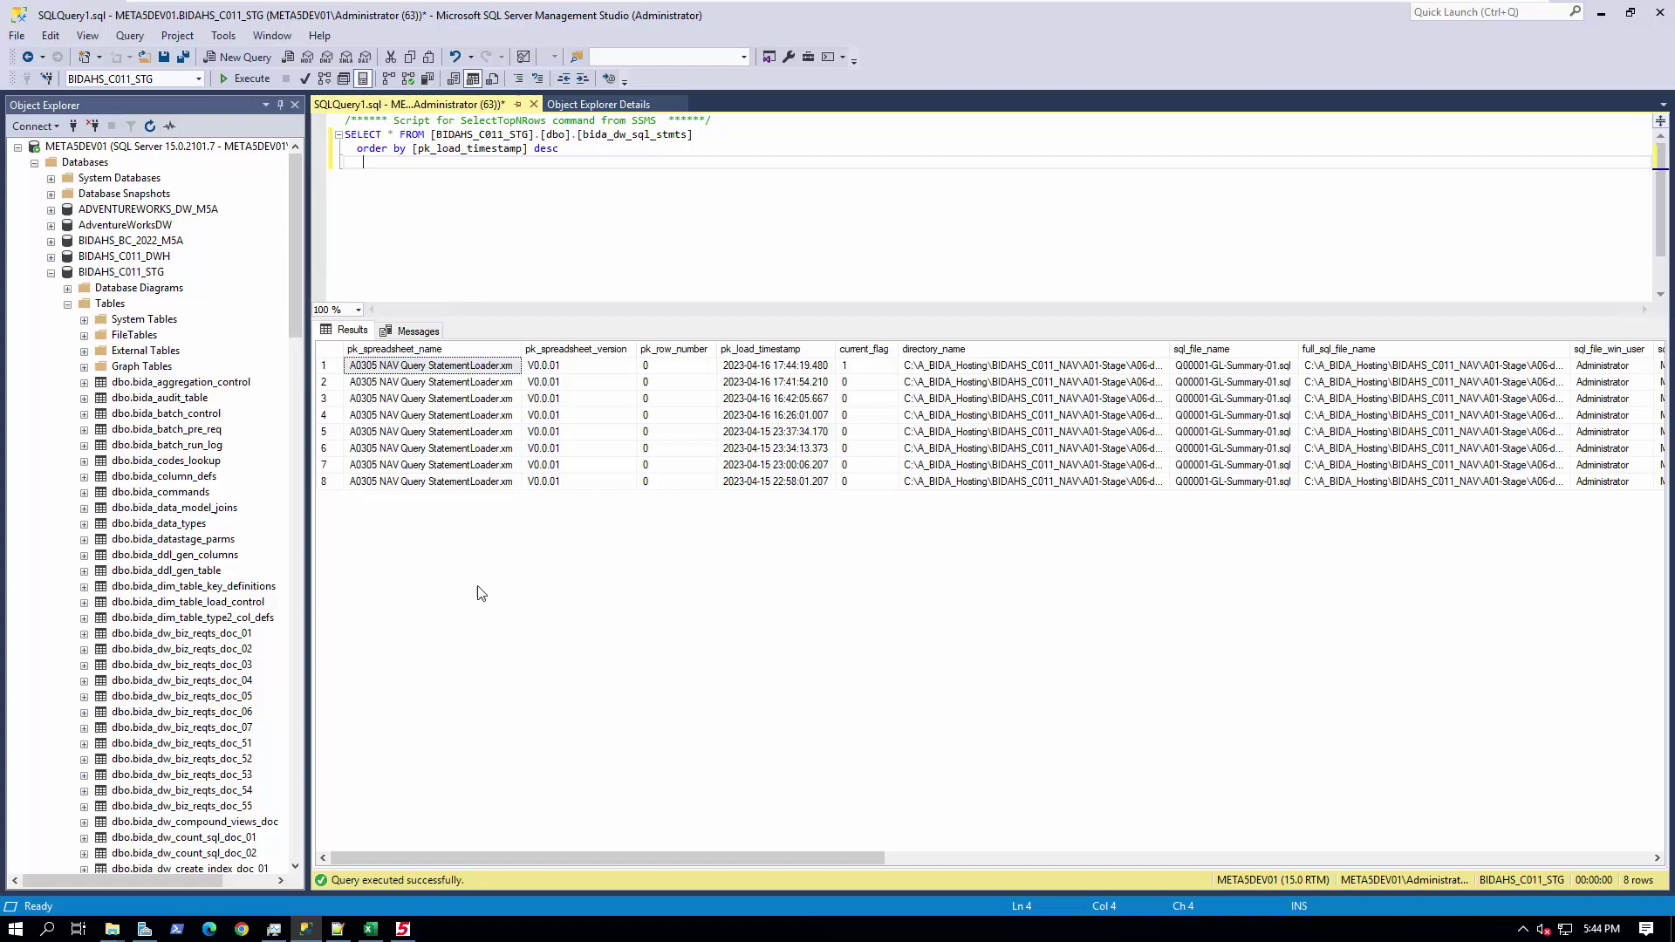
{"action": "left_click", "coordinate": [1624, 858]}
{"action": "left_click", "coordinate": [1363, 367]}
{"action": "right_click", "coordinate": [1363, 368]}
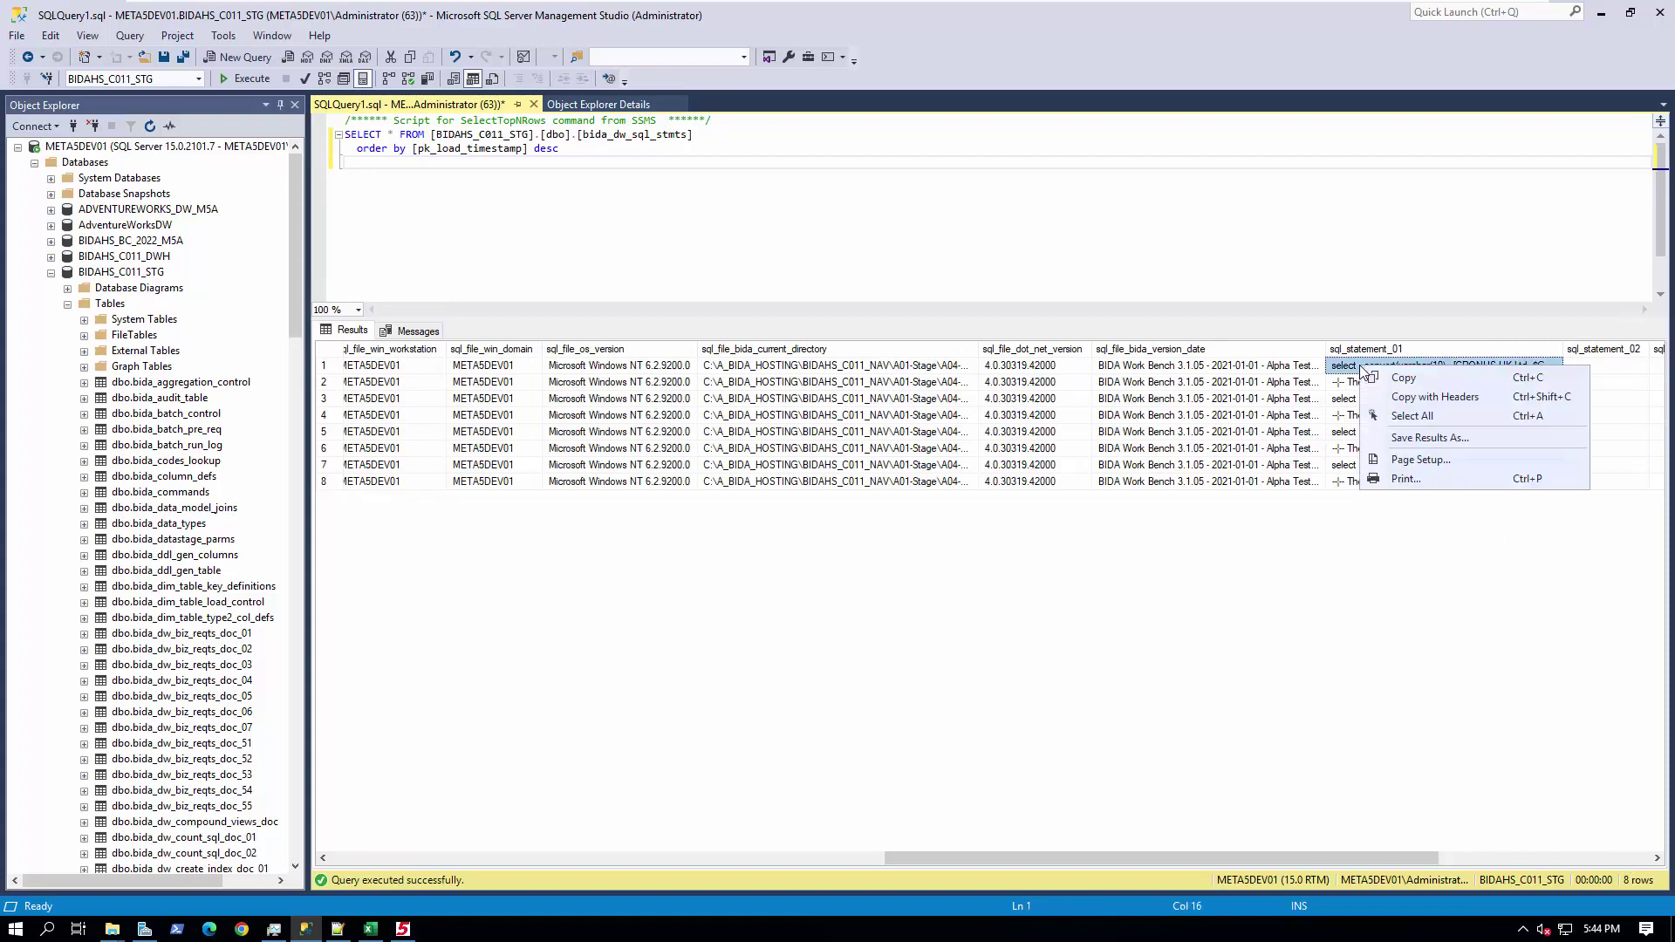
{"action": "left_click", "coordinate": [1405, 379]}
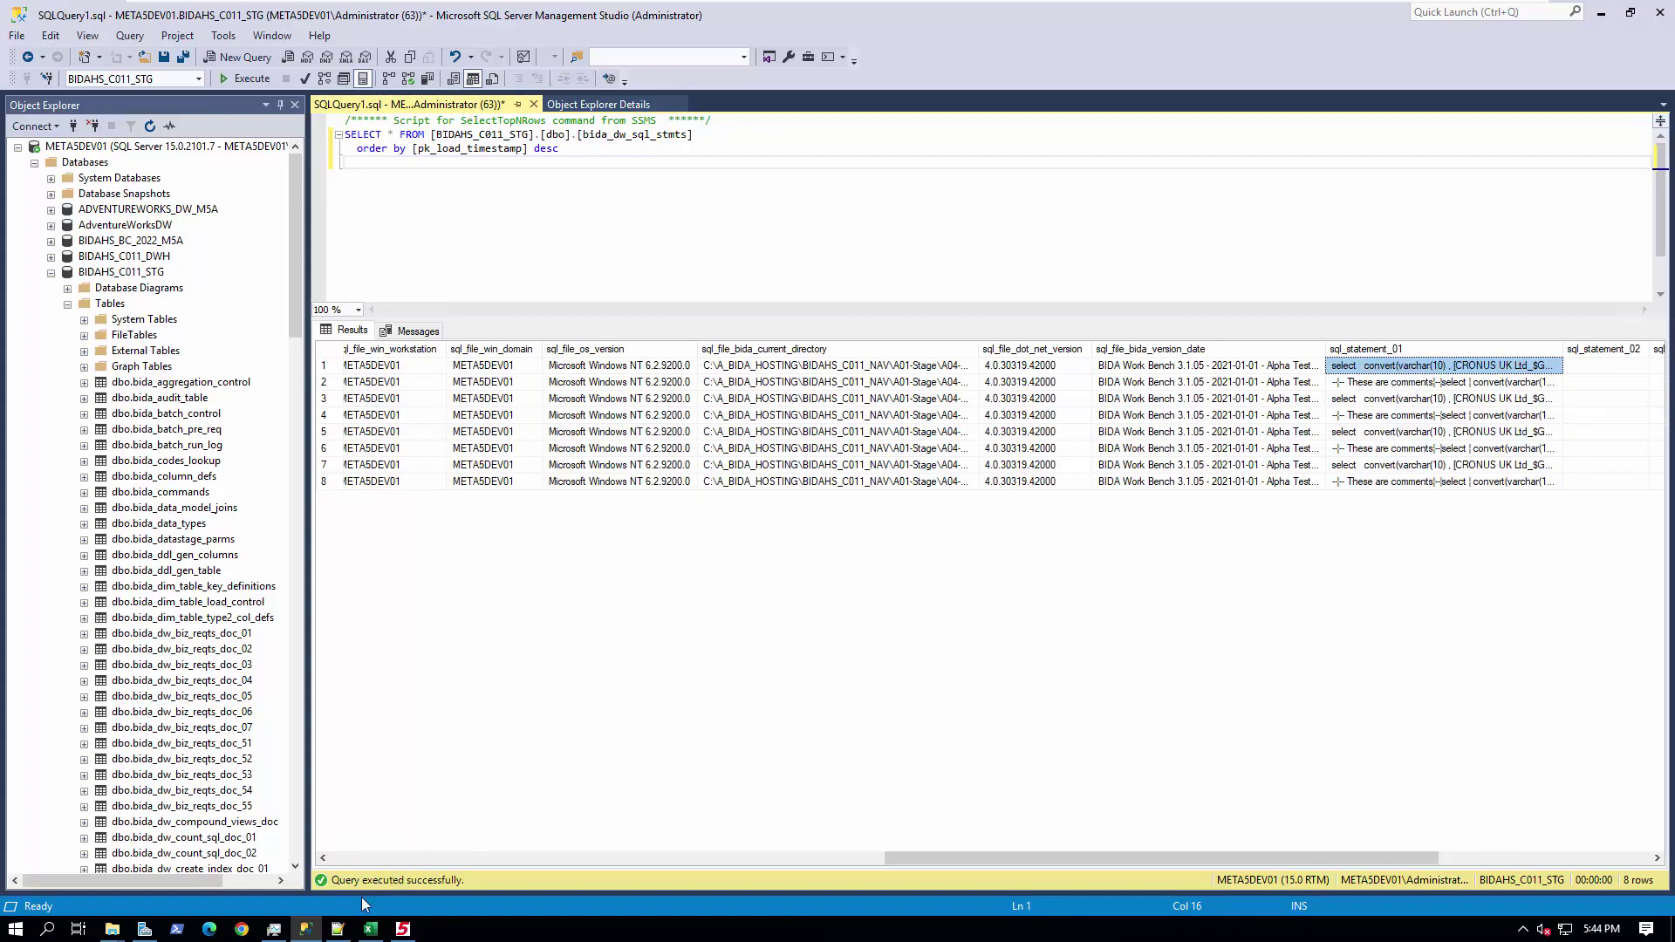
- Paste the comment-free SQL into a new Notepad++ document as one 1,421-character line
{"action": "left_click", "coordinate": [346, 932]}
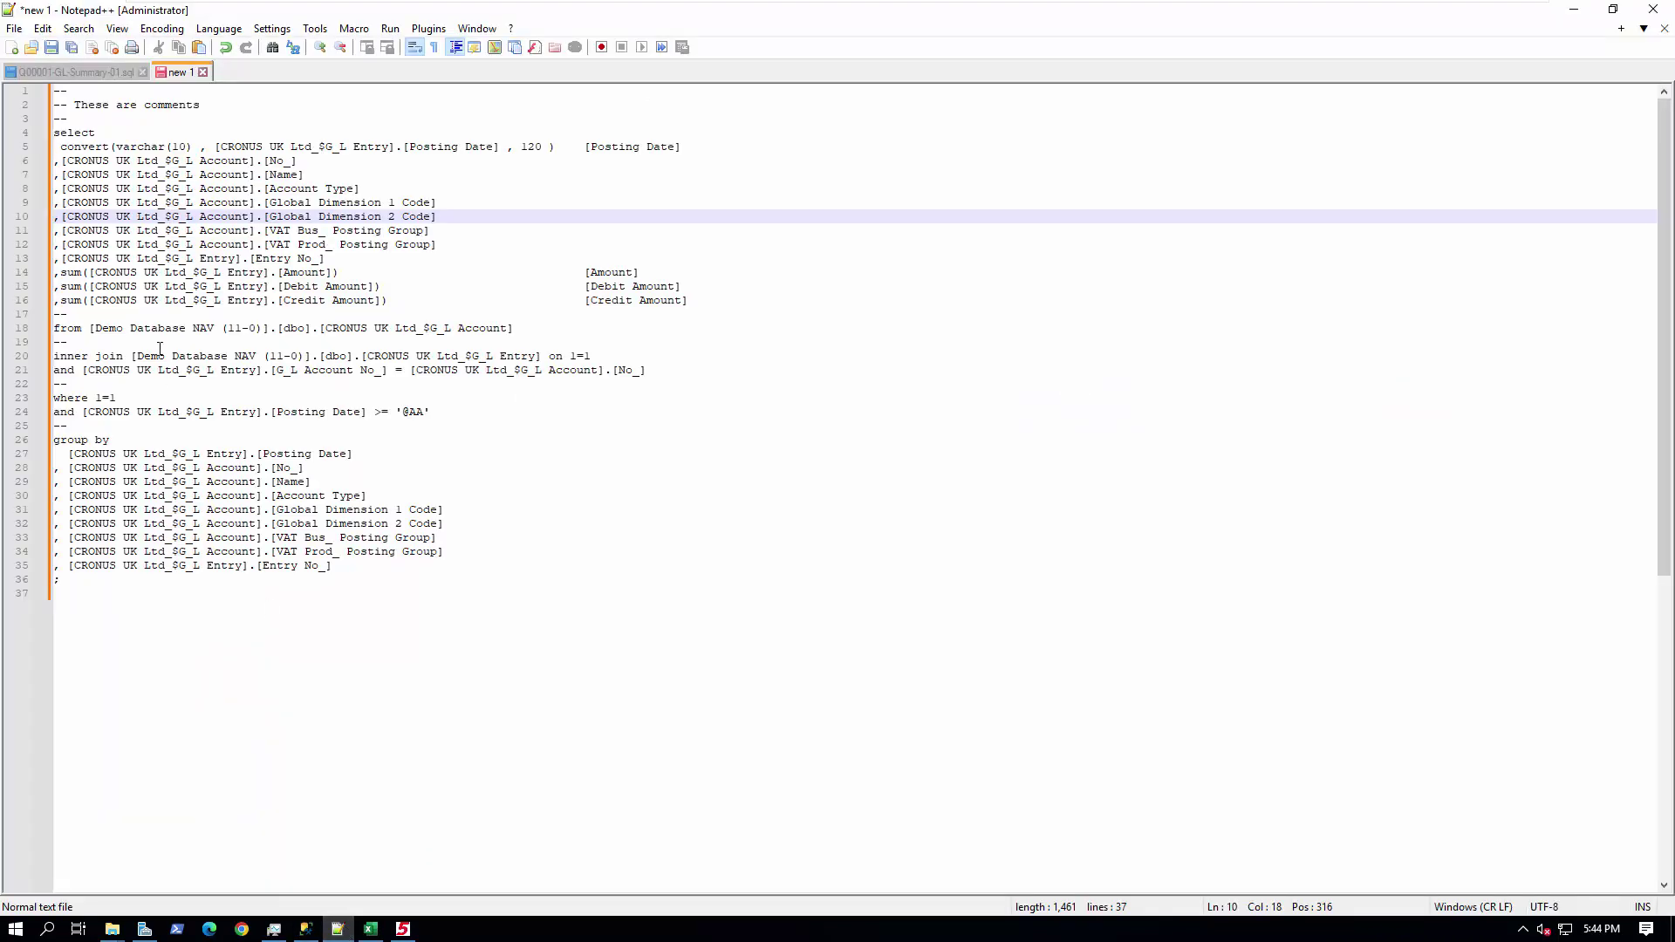
{"action": "left_click", "coordinate": [12, 47]}
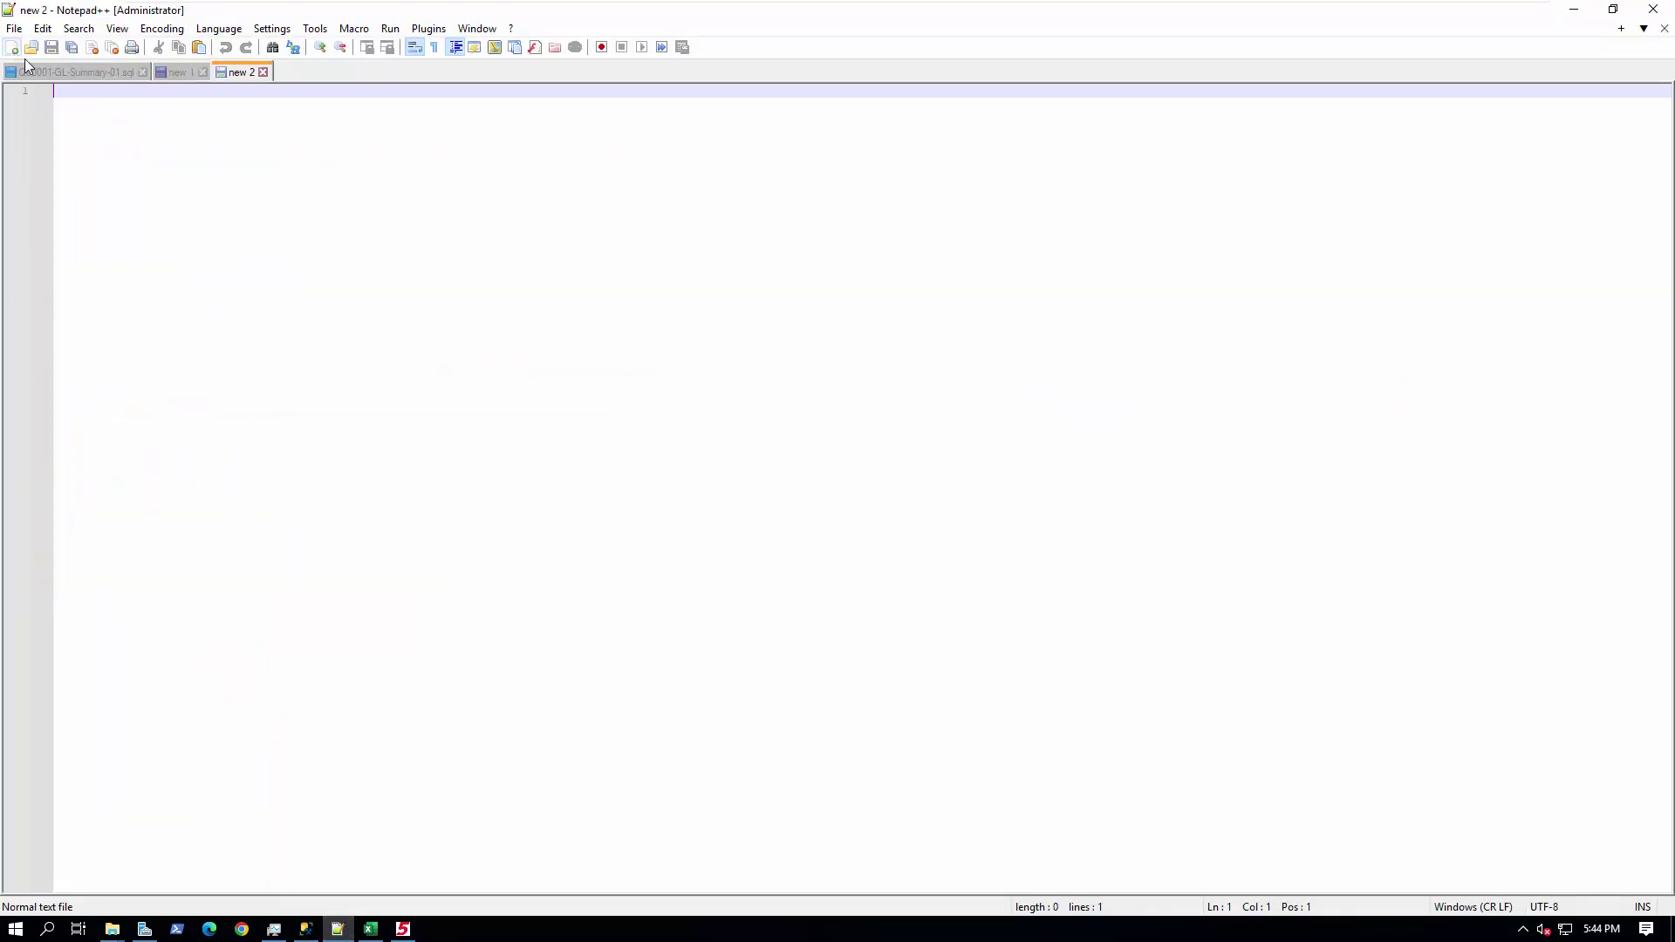
{"action": "right_click", "coordinate": [95, 101]}
{"action": "left_click", "coordinate": [122, 142]}
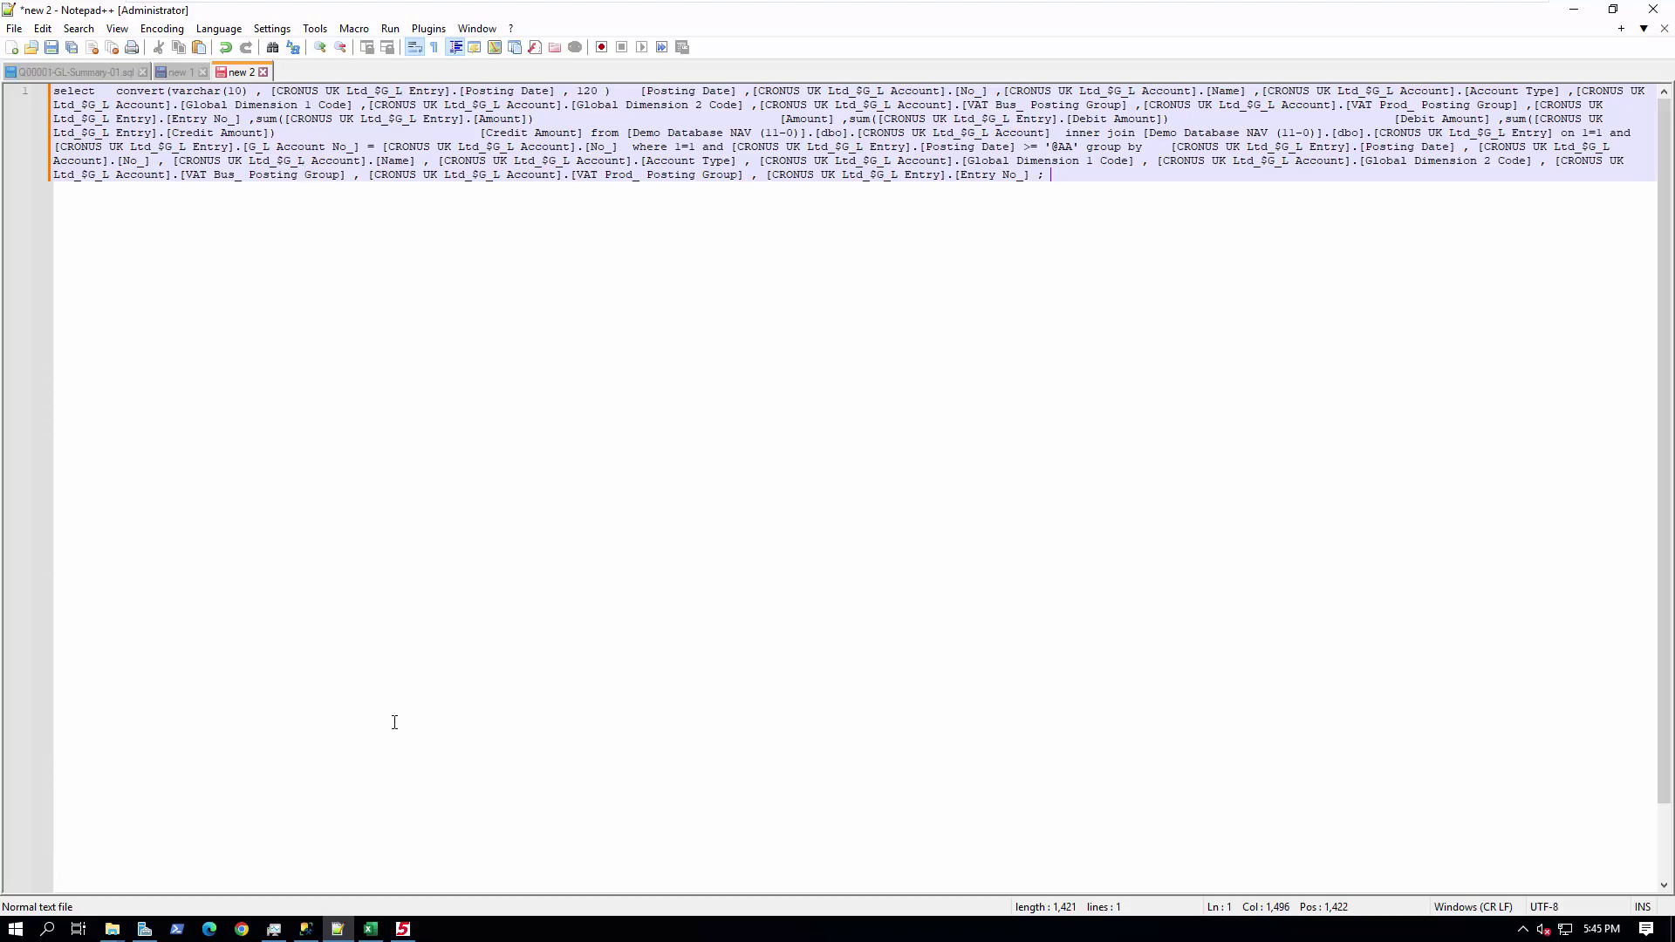
- Open Icon Options for the Get SQL query icon in the Test NAV DQs capsule
{"action": "left_click", "coordinate": [402, 928]}
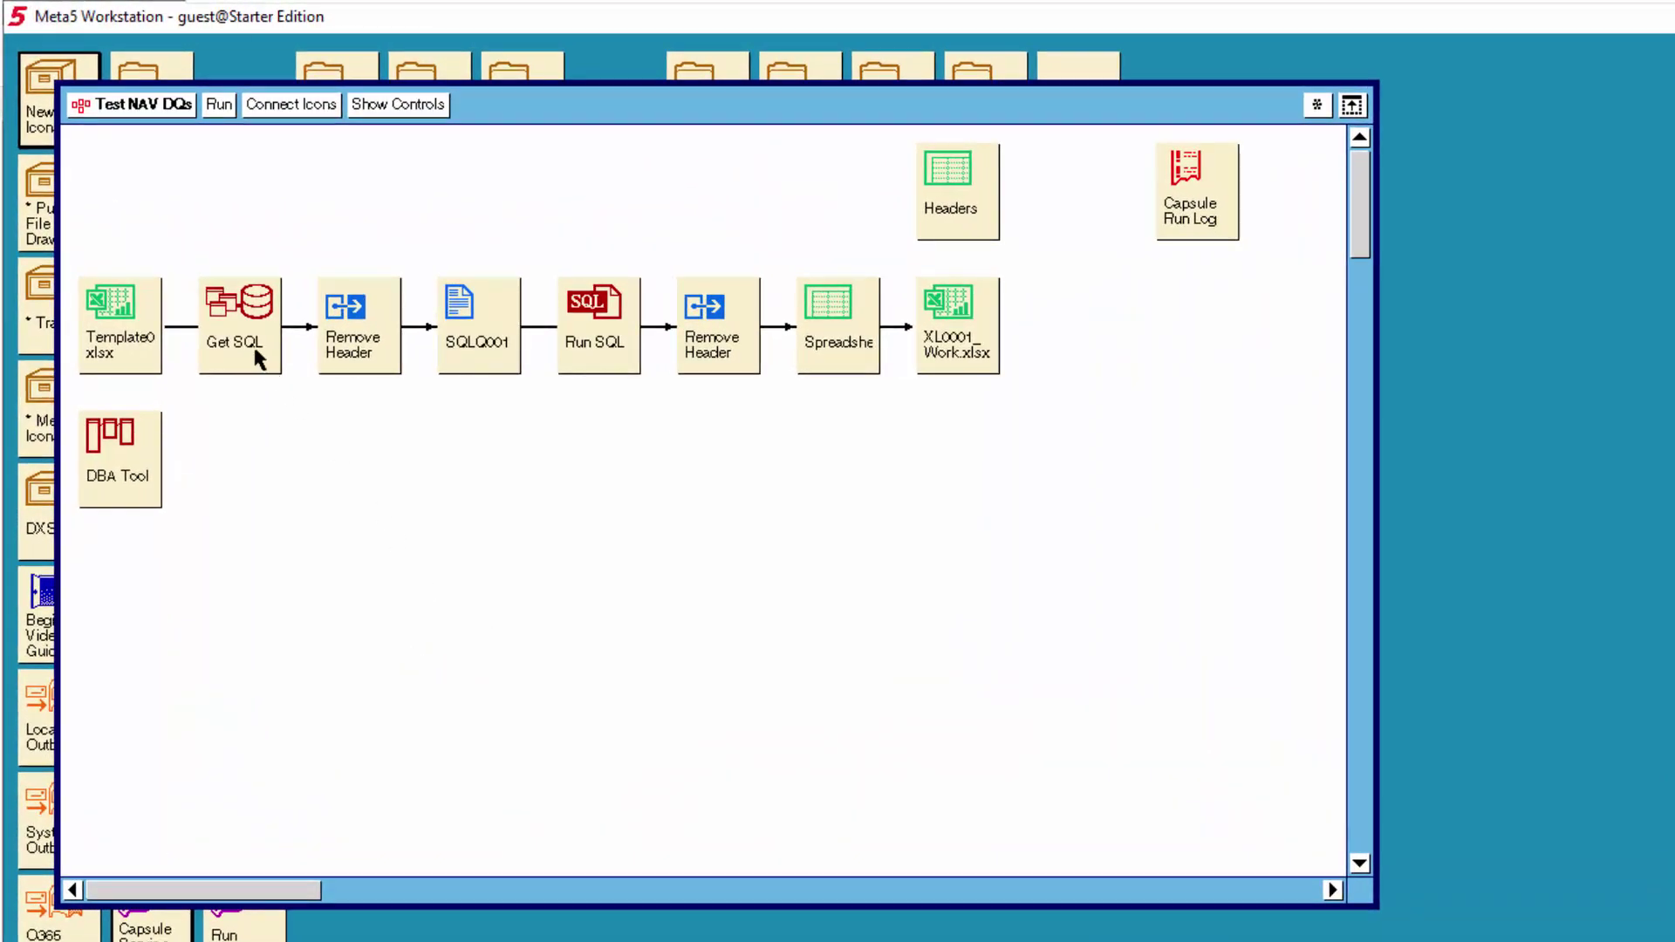
{"action": "left_click", "coordinate": [251, 345]}
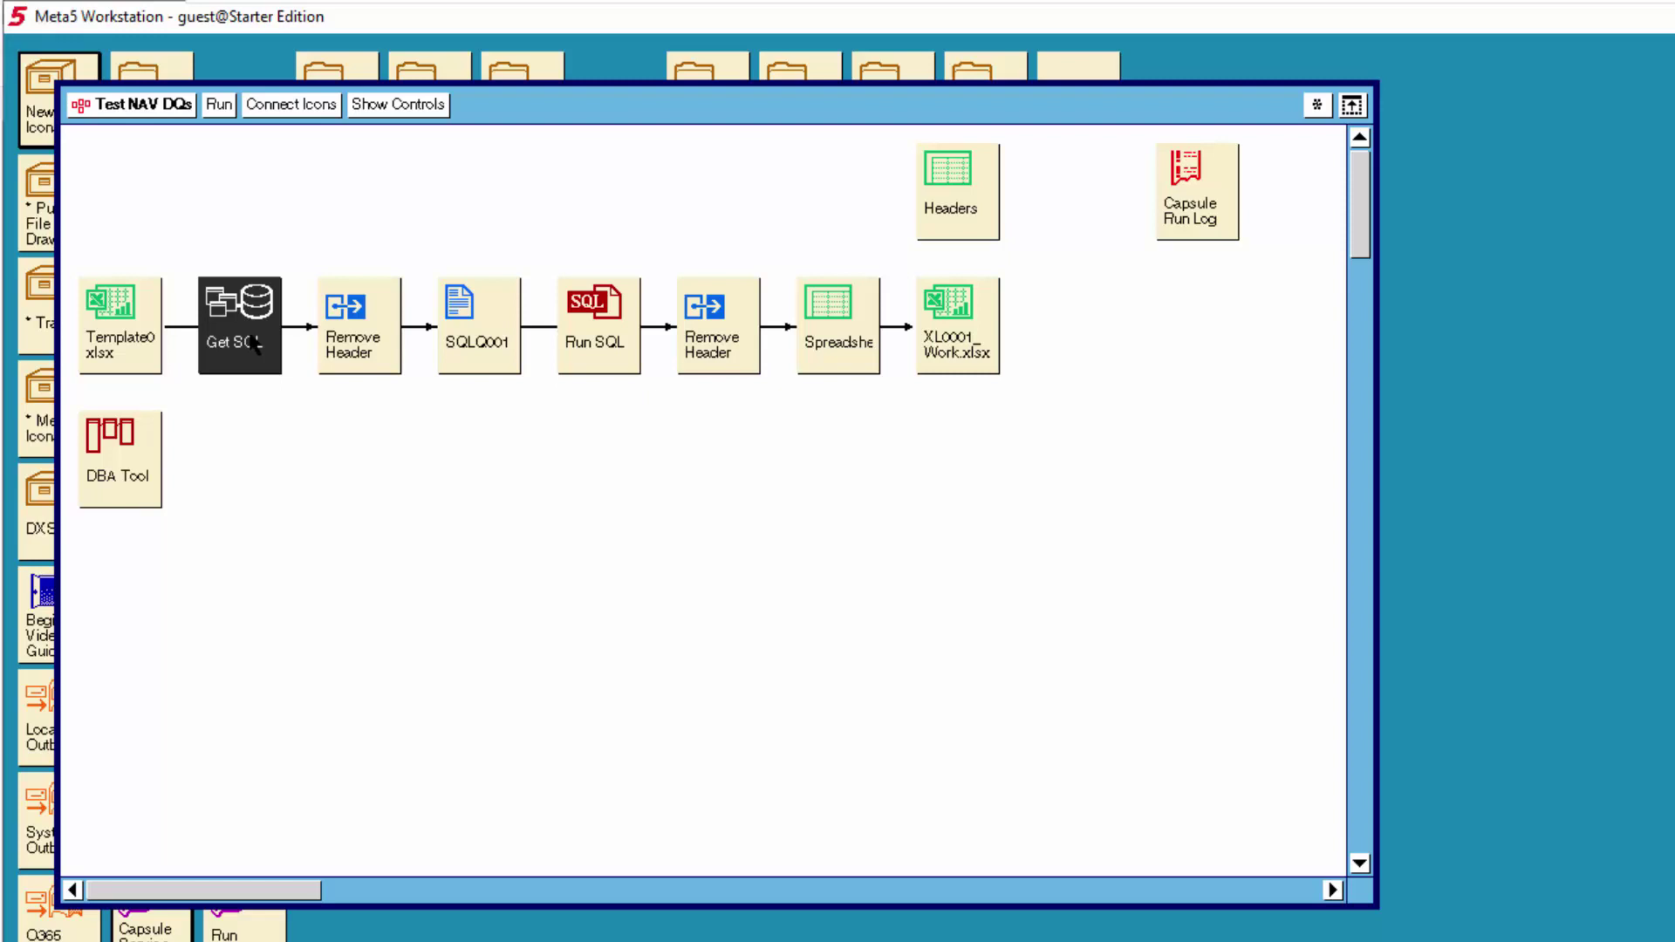
{"action": "left_click", "coordinate": [252, 345]}
{"action": "left_click", "coordinate": [254, 375]}
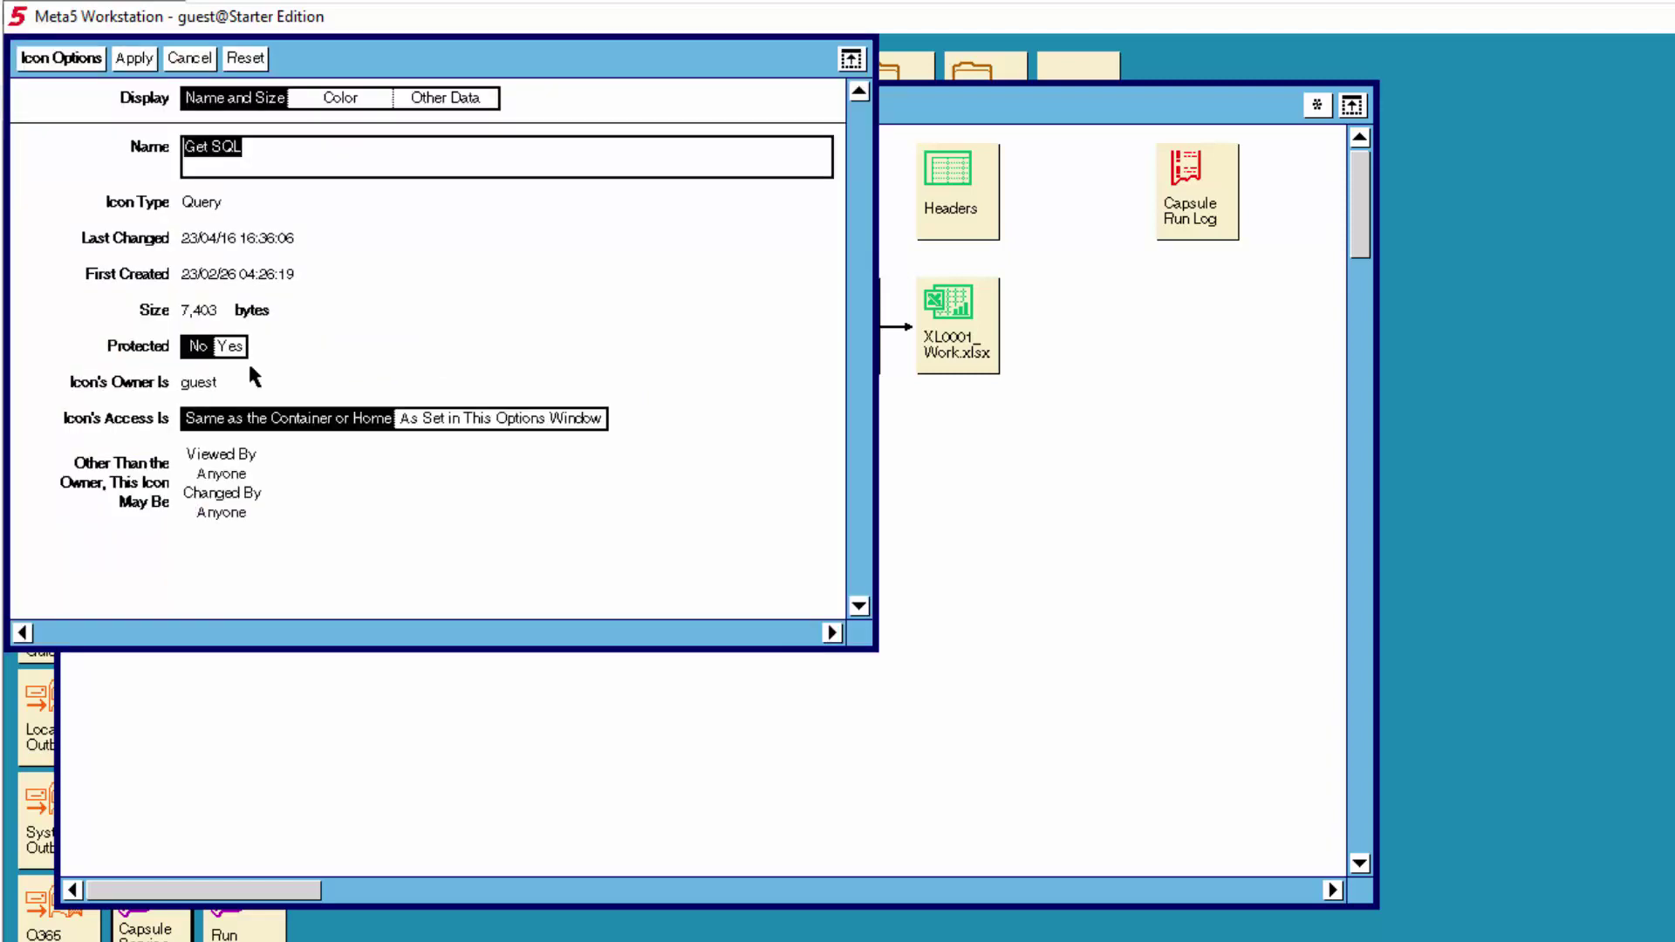